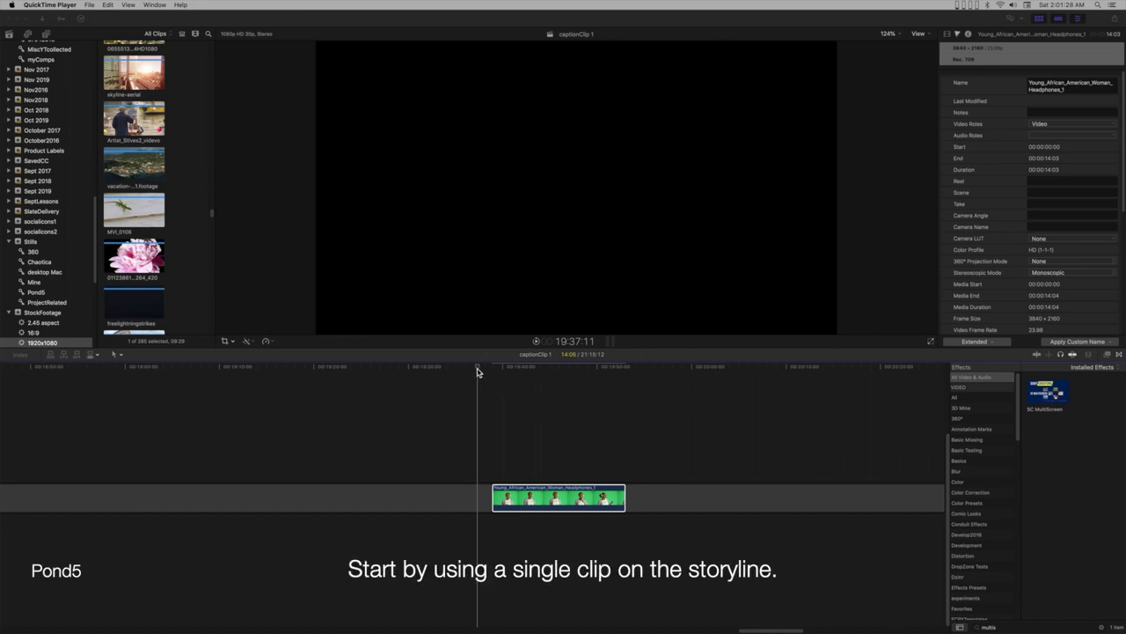
Step: Move the playhead onto the green-screen headphones clip and apply the SC MultiScreen effect to it
left_click(510, 373)
left_click(498, 372)
left_click_drag(498, 372, 529, 379)
left_click(539, 497)
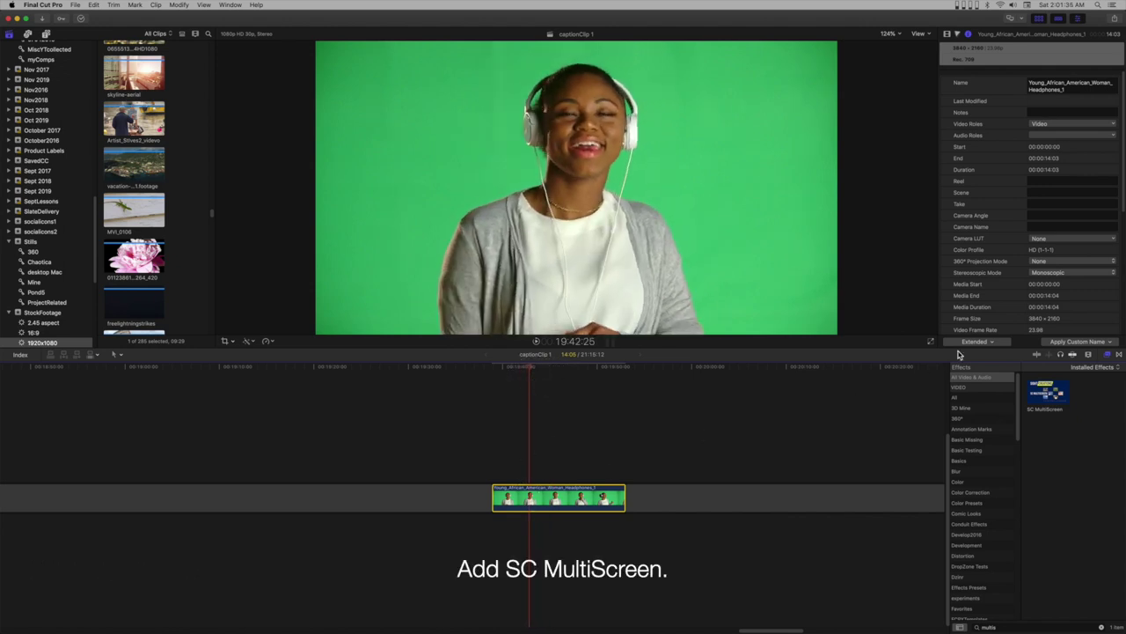
left_click_drag(1047, 391, 549, 495)
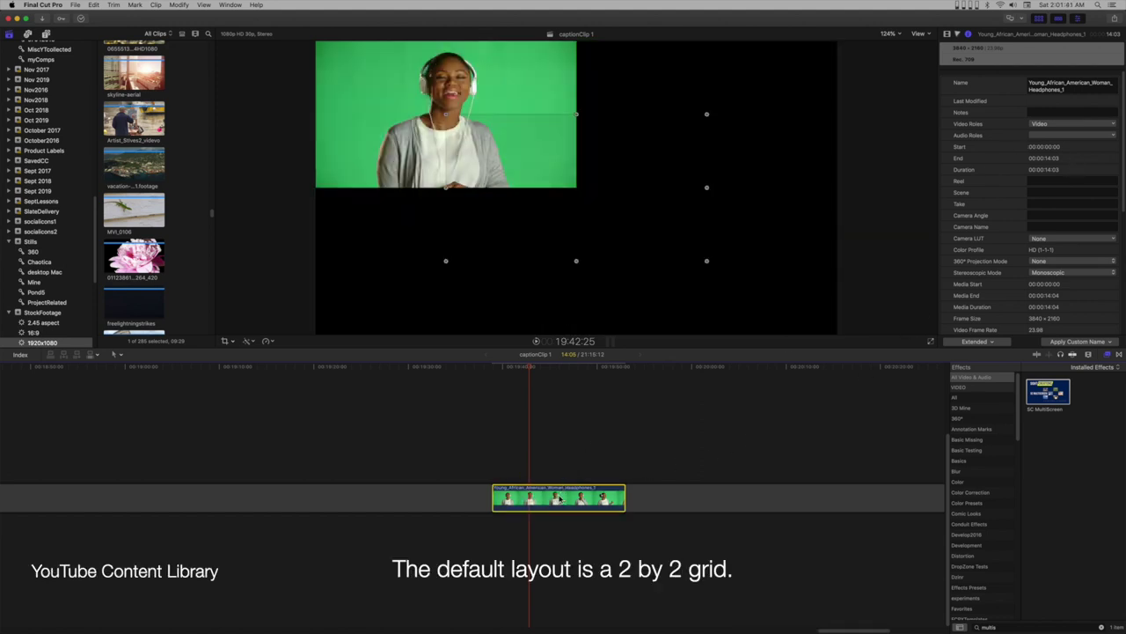
Step: Lay out the MultiScreen grid with Layout Spread 17, 4 columns, 3 rows and Scale Clip 30%
left_click(954, 35)
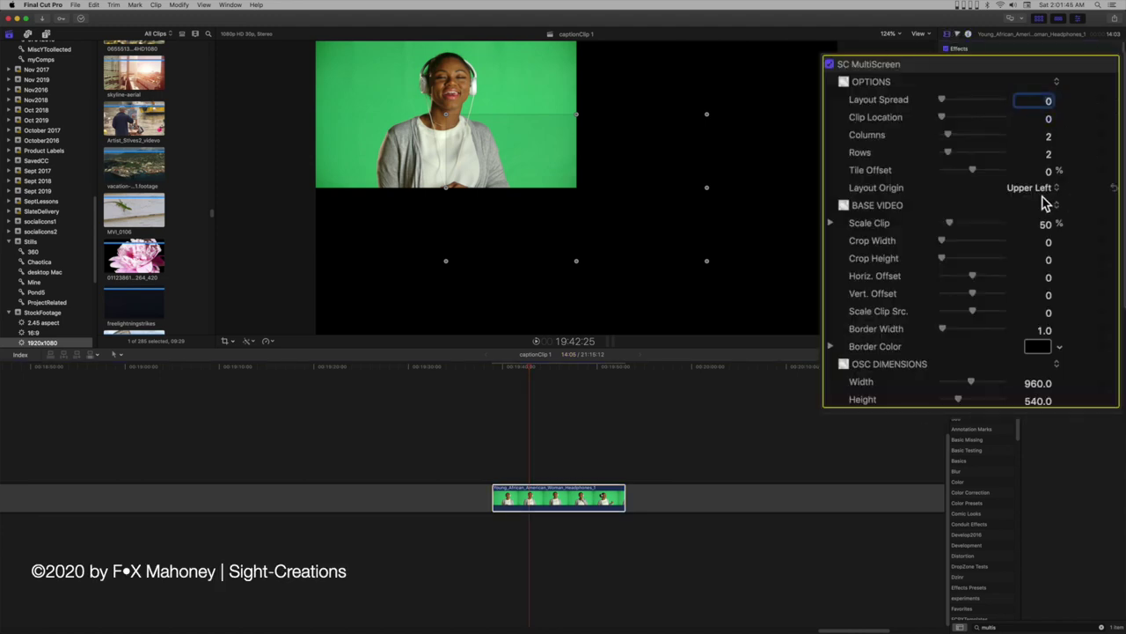
left_click_drag(941, 99, 961, 103)
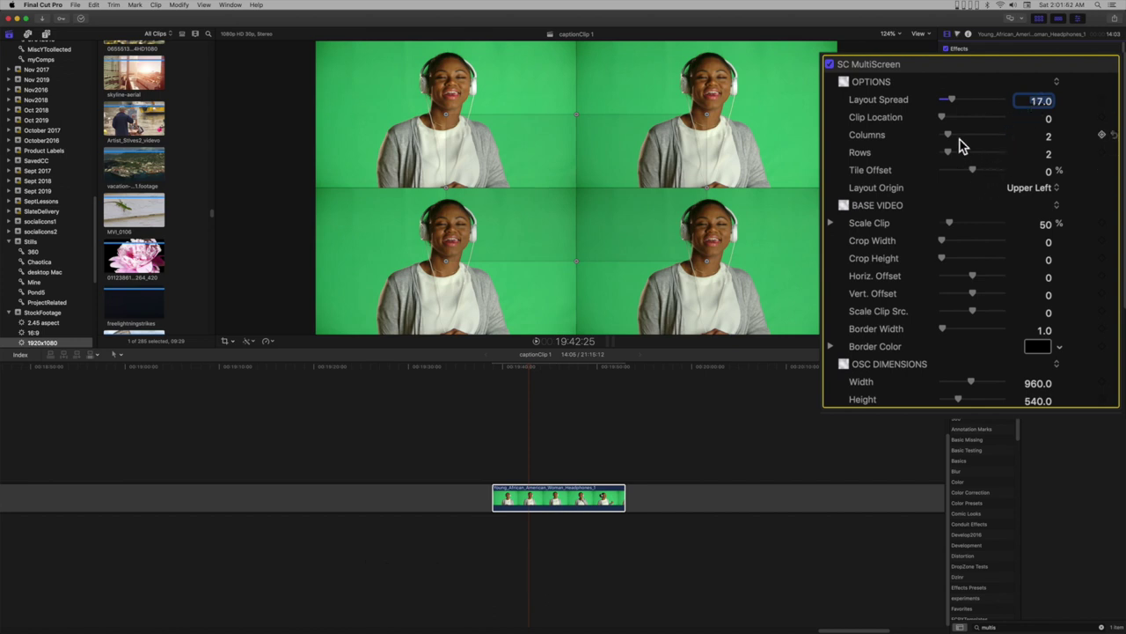
mouse_move(947, 135)
left_mouse_down()
mouse_move(949, 152)
mouse_move(961, 144)
left_mouse_up()
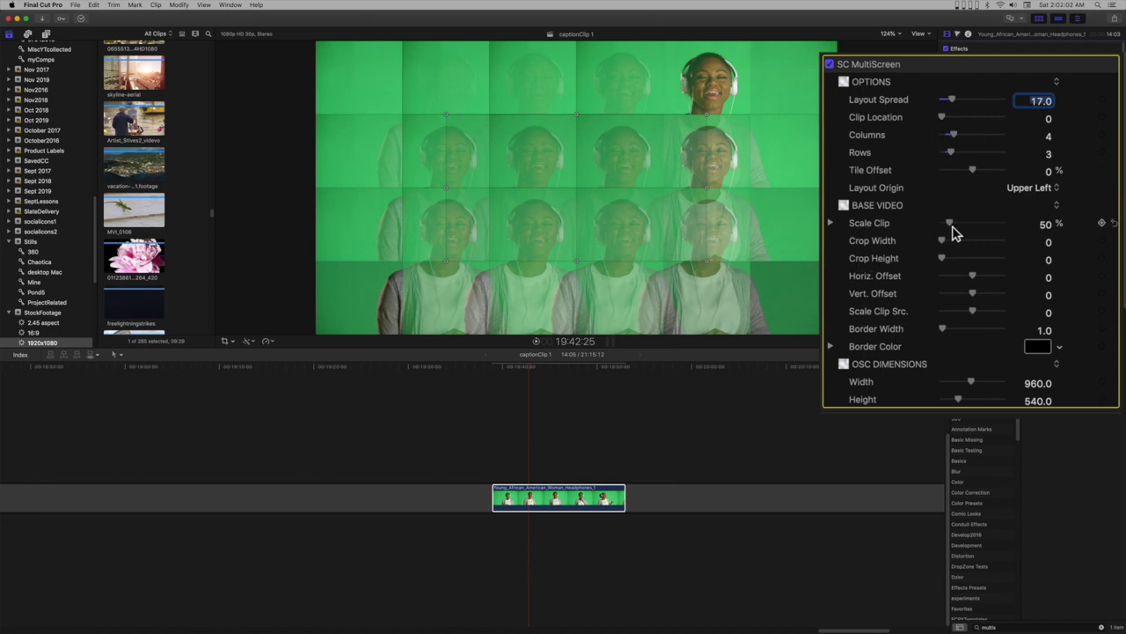
left_click_drag(953, 231, 950, 235)
Step: Enlarge the grid rectangle to about 1274 wide by 735 high, with Scale Clip at 36%
mouse_move(622, 200)
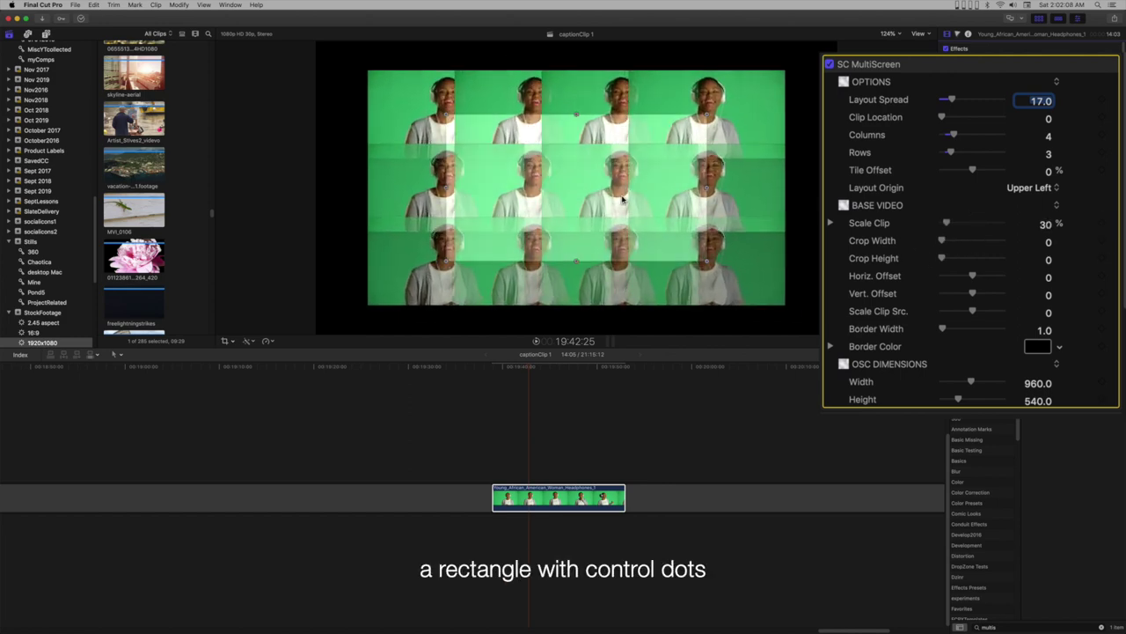
left_click(709, 119)
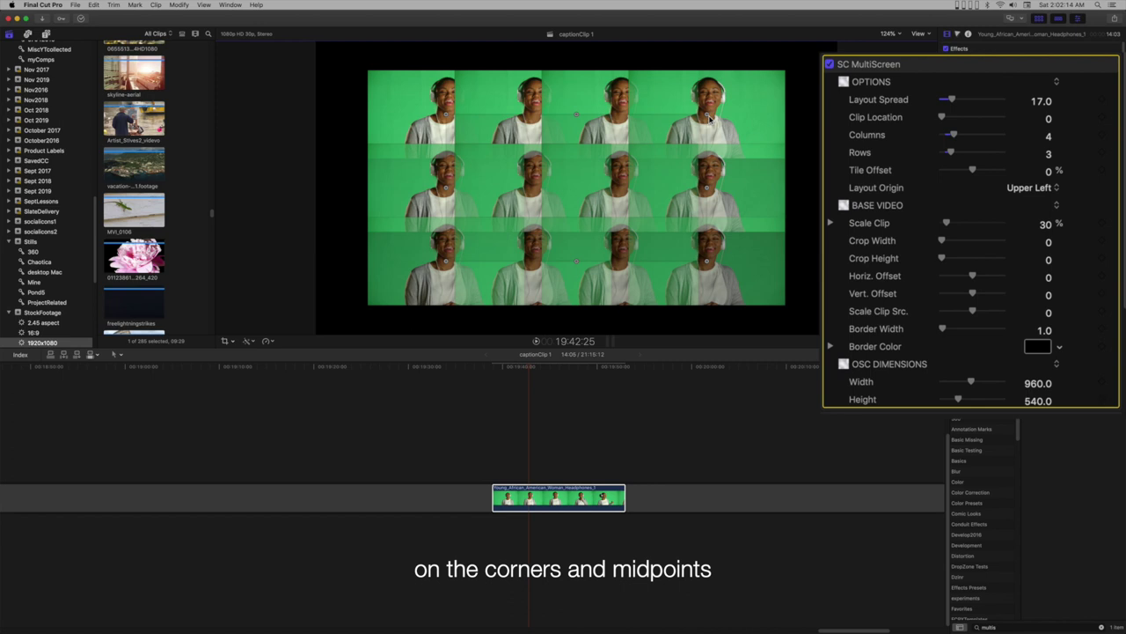
left_click_drag(710, 117, 753, 97)
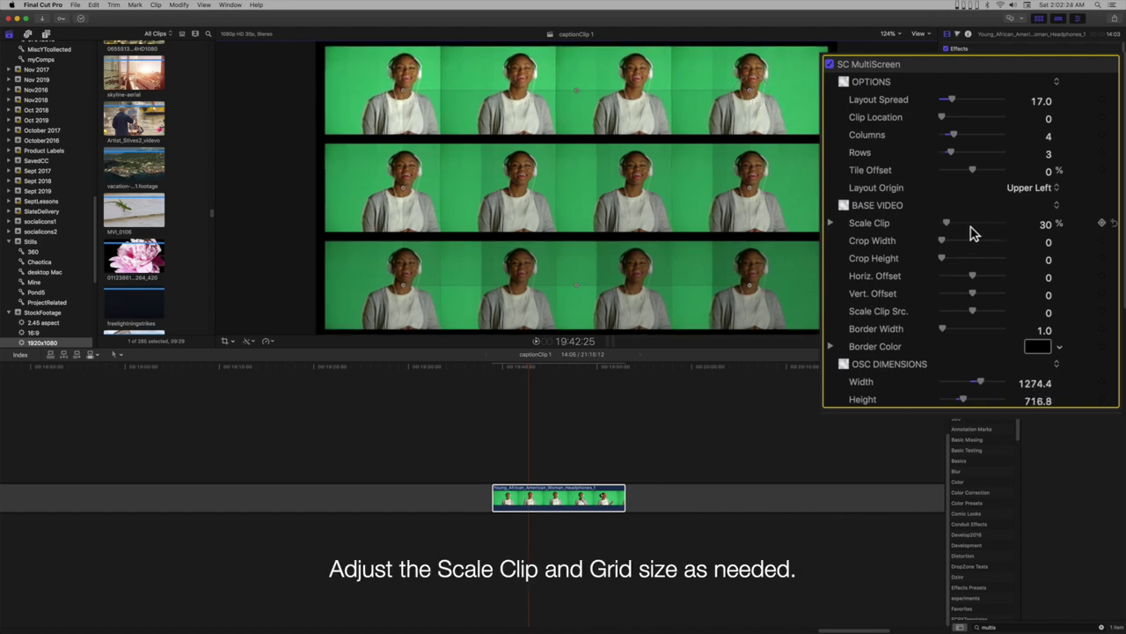
left_click_drag(953, 226, 957, 230)
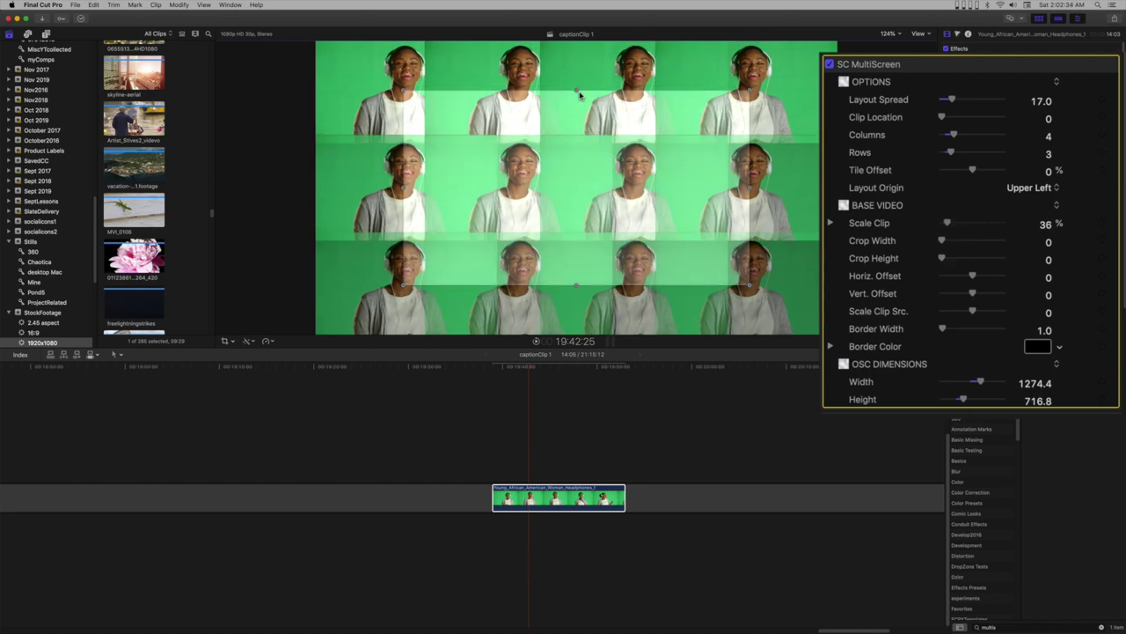
left_click_drag(578, 91, 579, 91)
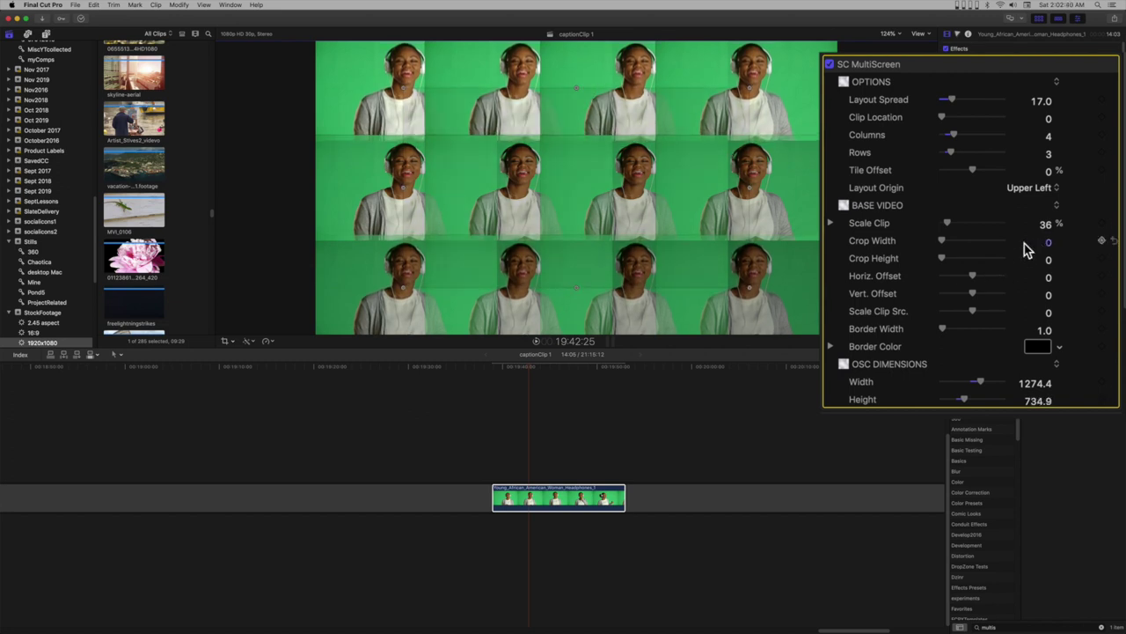
Step: Set the effect's Scale Clip to 34% so the tiles fill the grid
left_click_drag(948, 229, 950, 230)
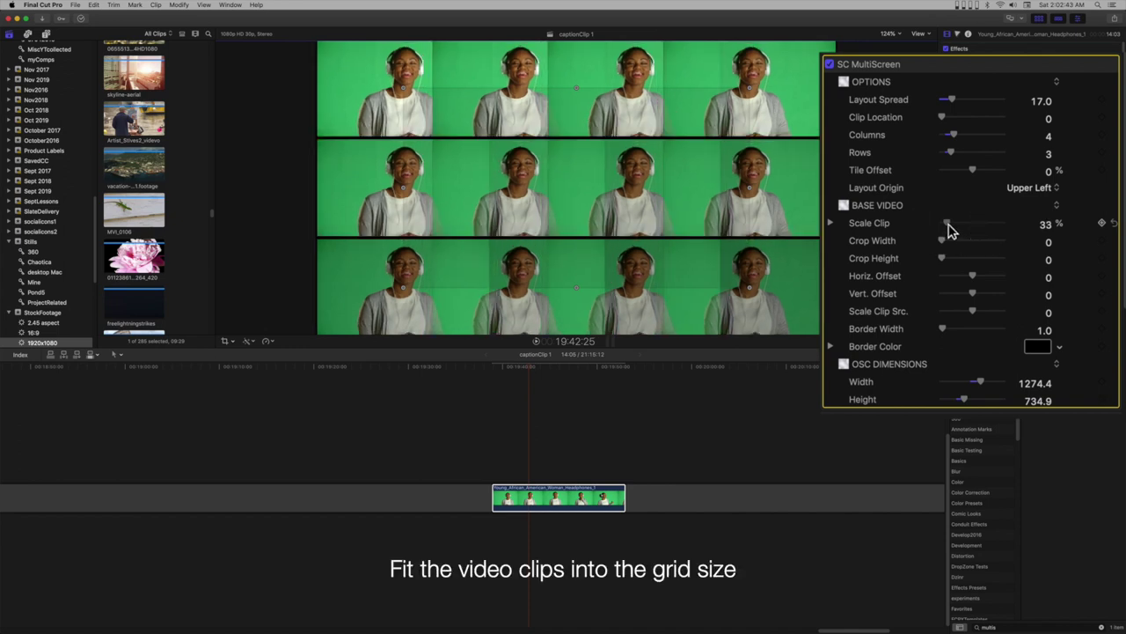
left_click(1047, 225)
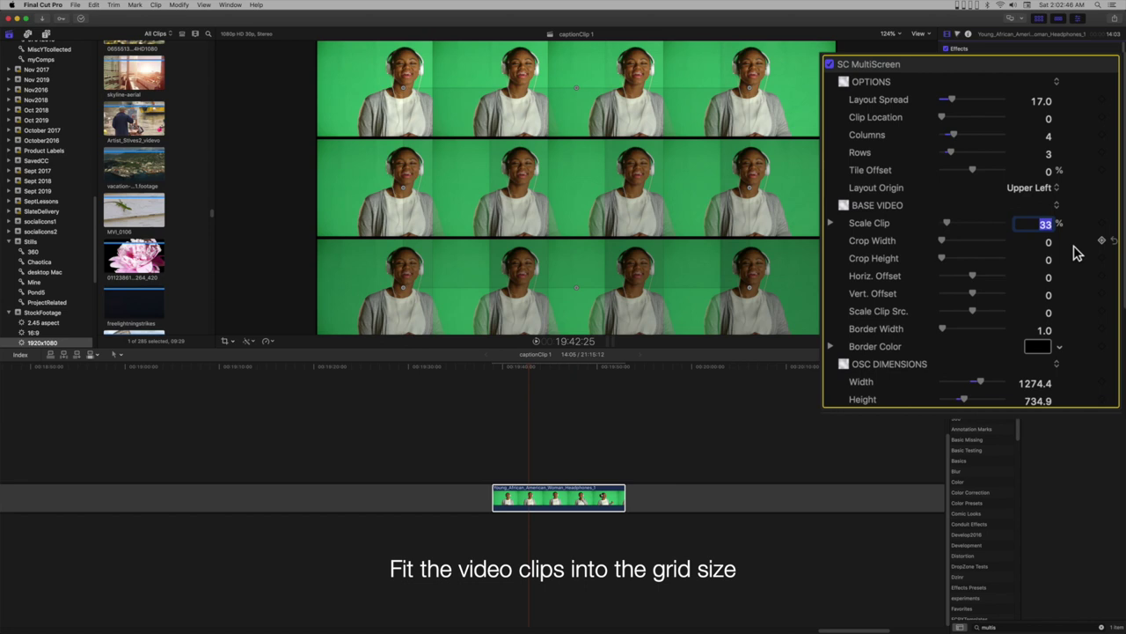
type("34")
key("Return")
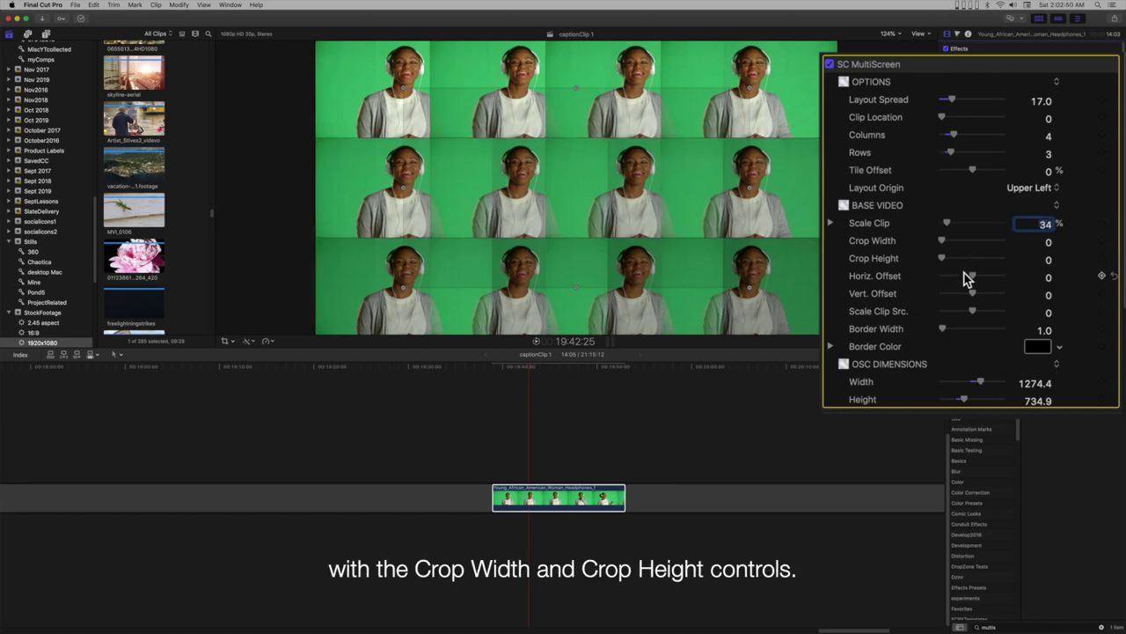
Step: Set Crop Width to about 28.23 and widen the grid rectangle to about 1406 so the cropped columns meet
left_click_drag(944, 240, 964, 244)
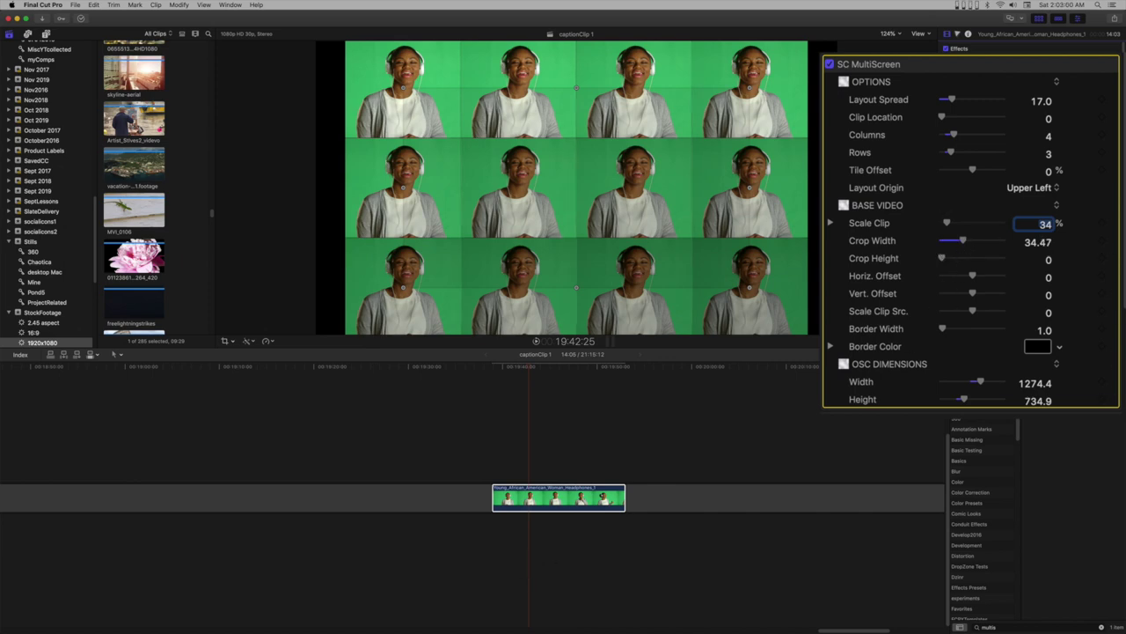
key("Return")
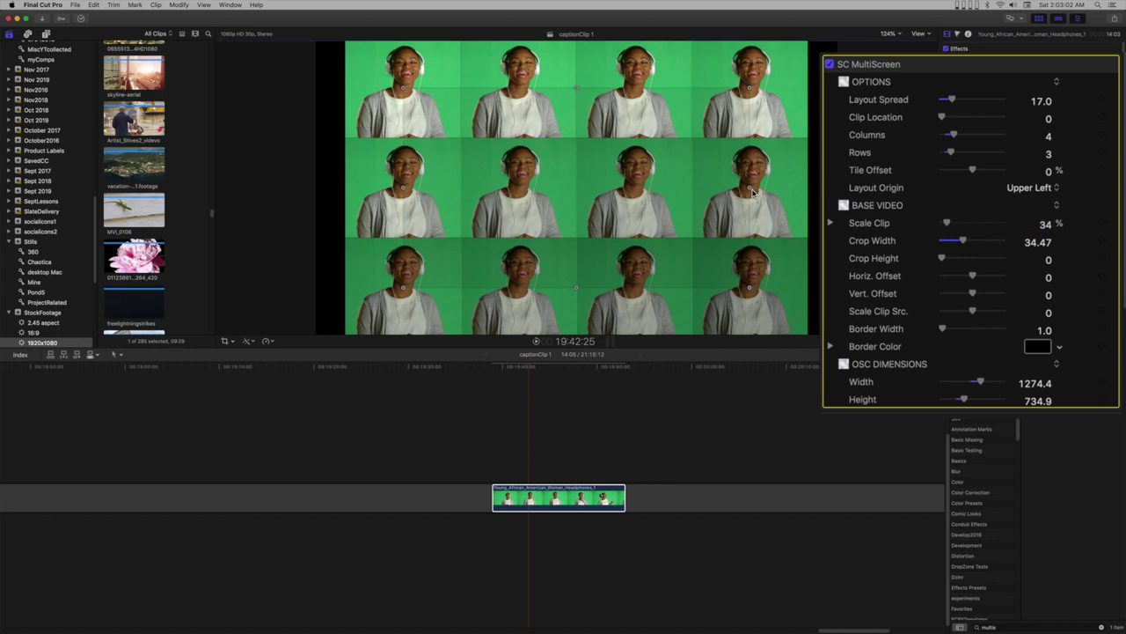
left_click_drag(752, 191, 769, 191)
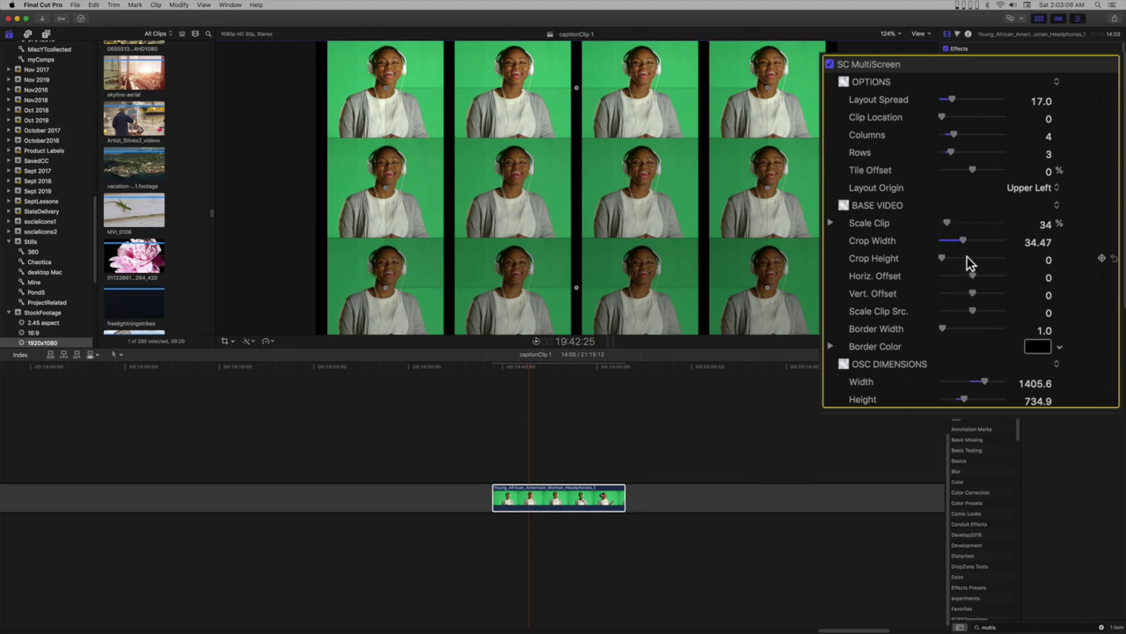
left_click_drag(965, 244, 962, 249)
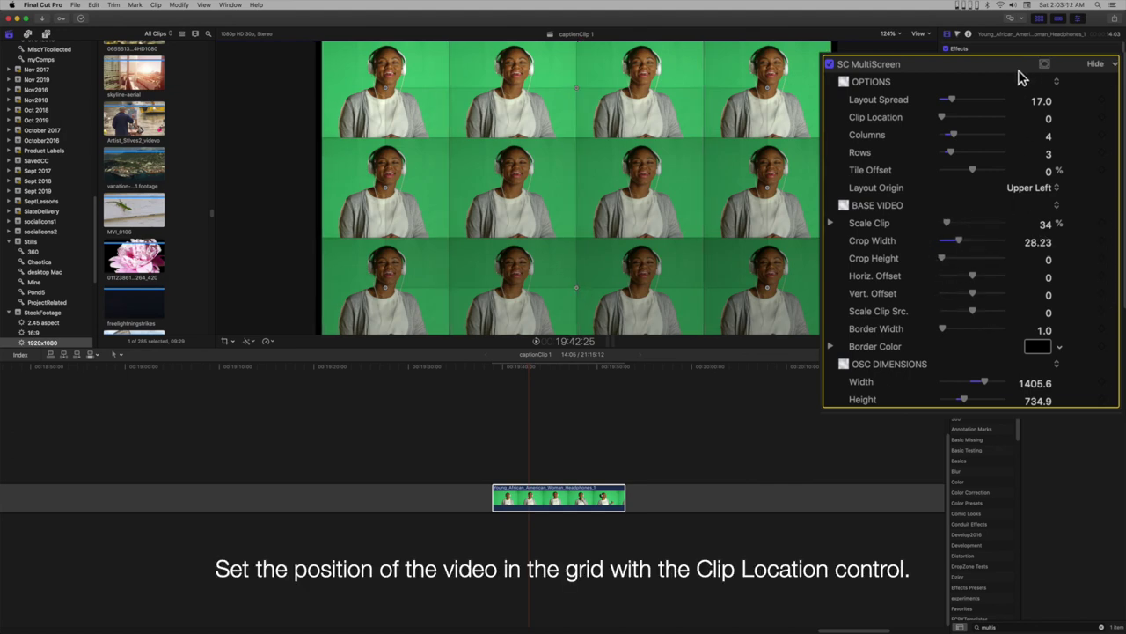
Step: Place the clip in the upper-right tile with Layout Spread 0, Clip Location 0.95 and Upper Right origin, and copy its SC MultiScreen effect
left_click_drag(952, 99, 962, 122)
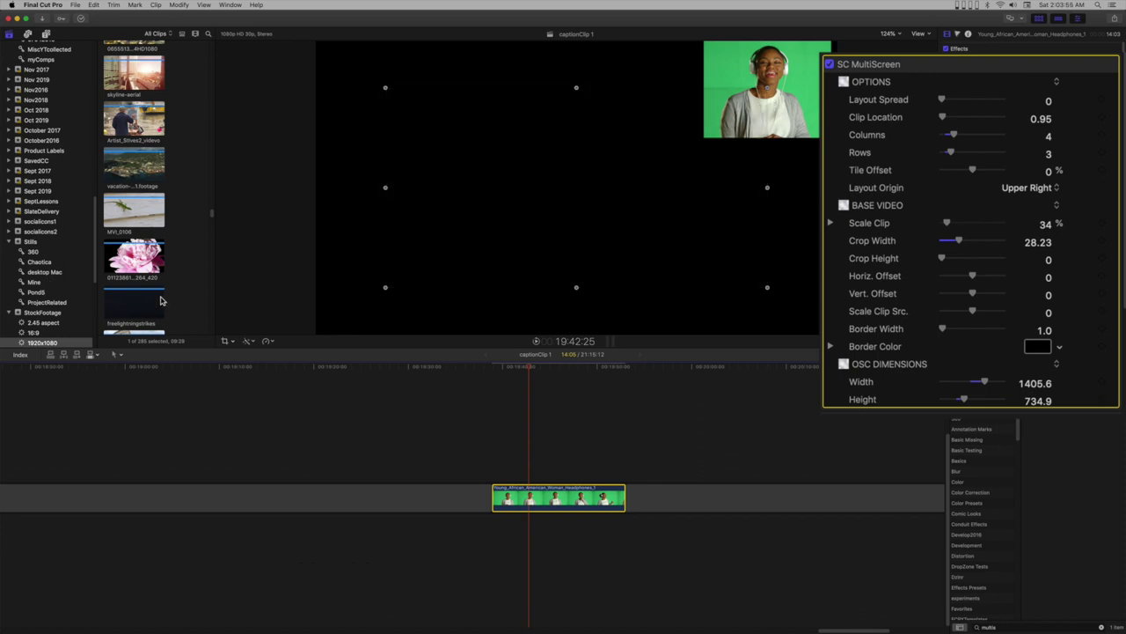
left_click(966, 69)
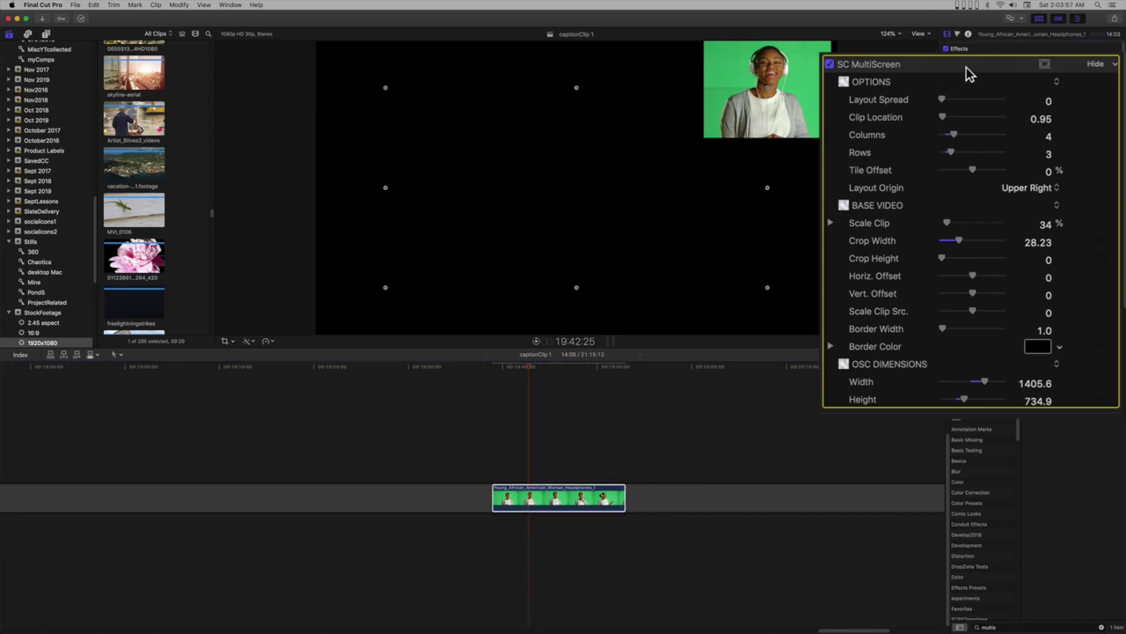
left_click(93, 5)
left_click(92, 48)
Step: Stack the rotating-globe and freecouplewalkingonshore clips above the headphones clip as connected clips with staggered starts
scroll(61, 315, "down", 5)
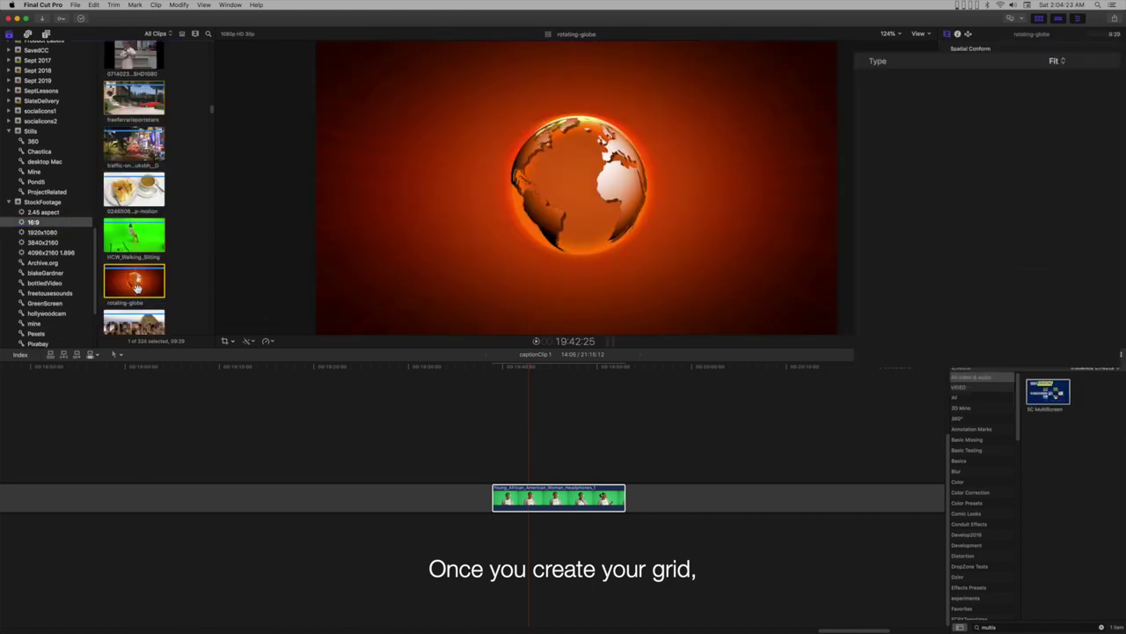
left_click_drag(136, 288, 553, 462)
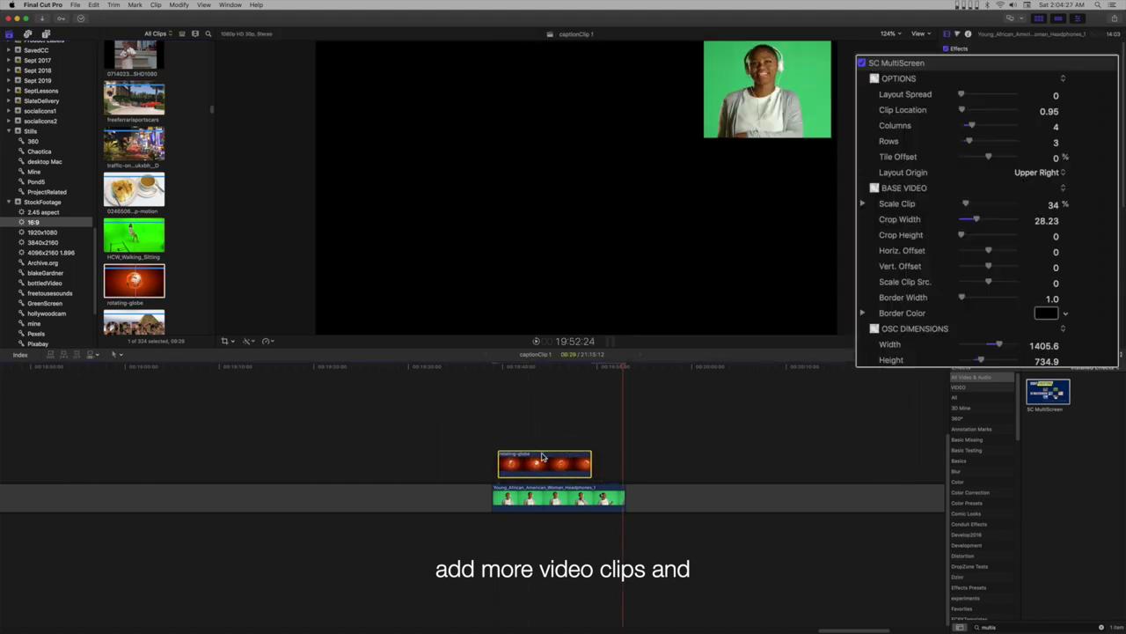
scroll(139, 276, "down", 1)
scroll(138, 276, "down", 5)
left_click(132, 156)
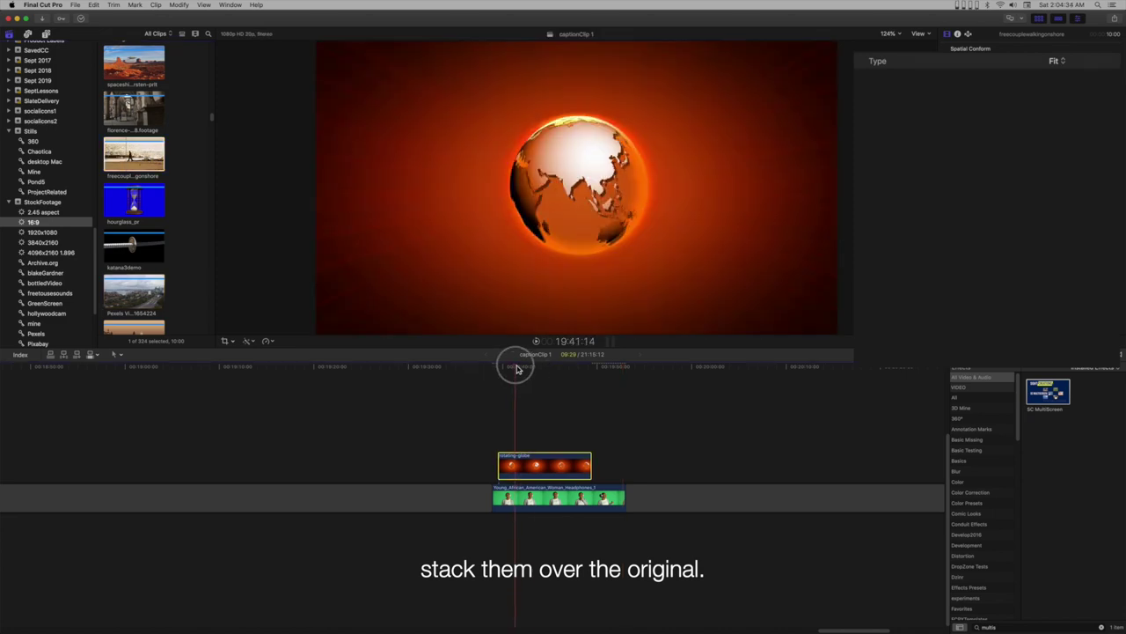
key("q")
Step: Connect the Arizona desert sunset clip on top of the stack, starting slightly after the beach clip
scroll(181, 306, "down", 5)
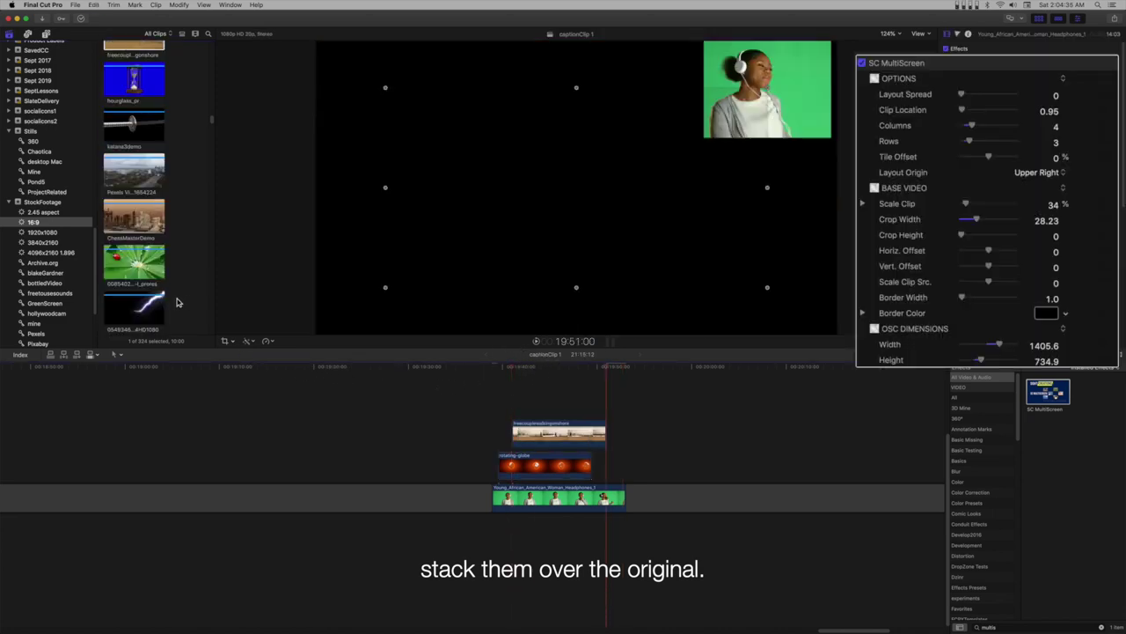
left_click(123, 182)
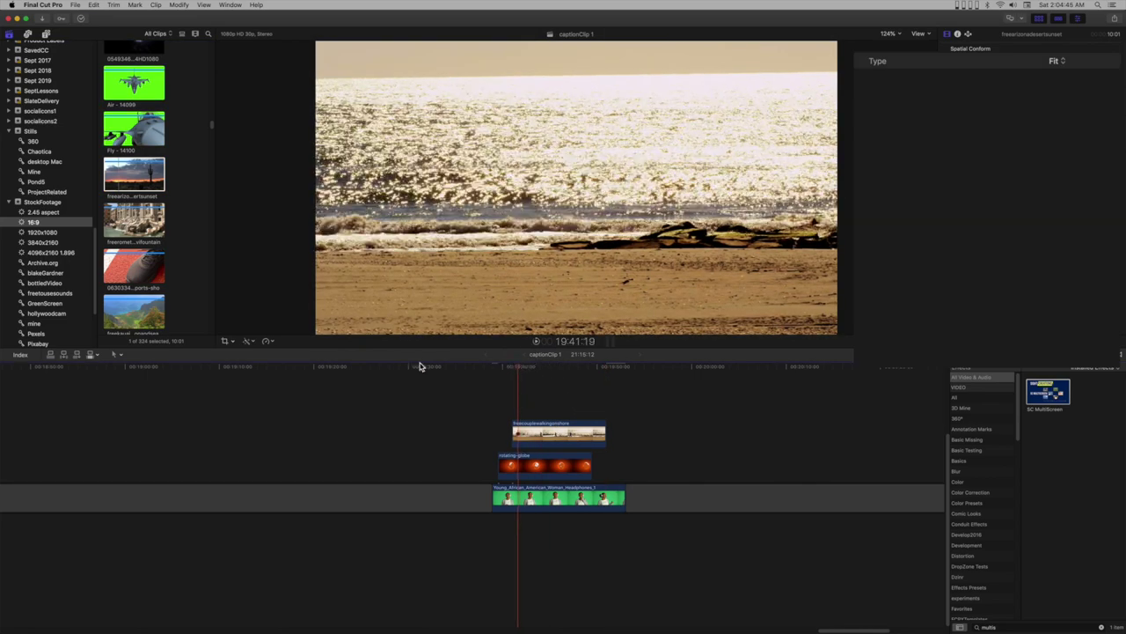
key("q")
Step: Paste the copied SC MultiScreen effect onto the three connected clips together
left_click_drag(692, 398, 552, 467)
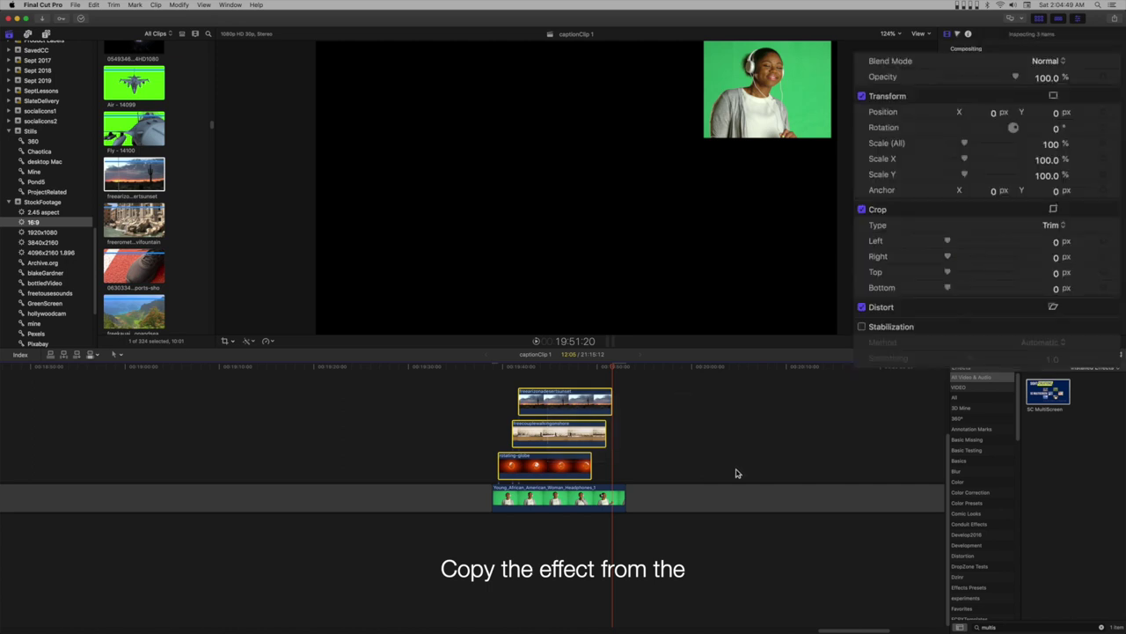
left_click(94, 5)
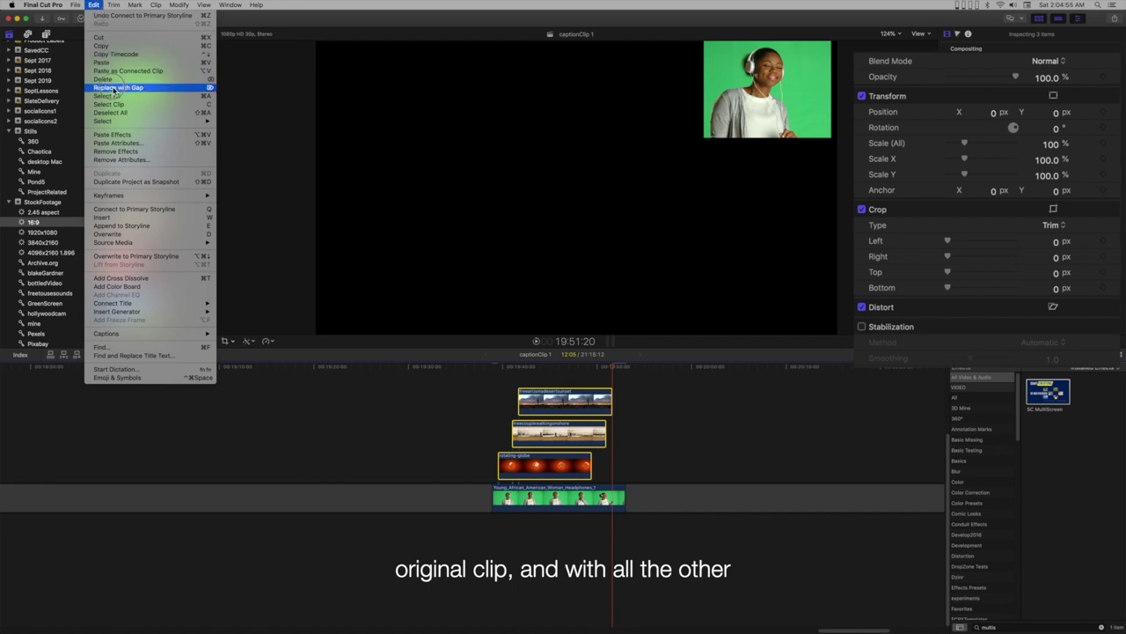
left_click(113, 134)
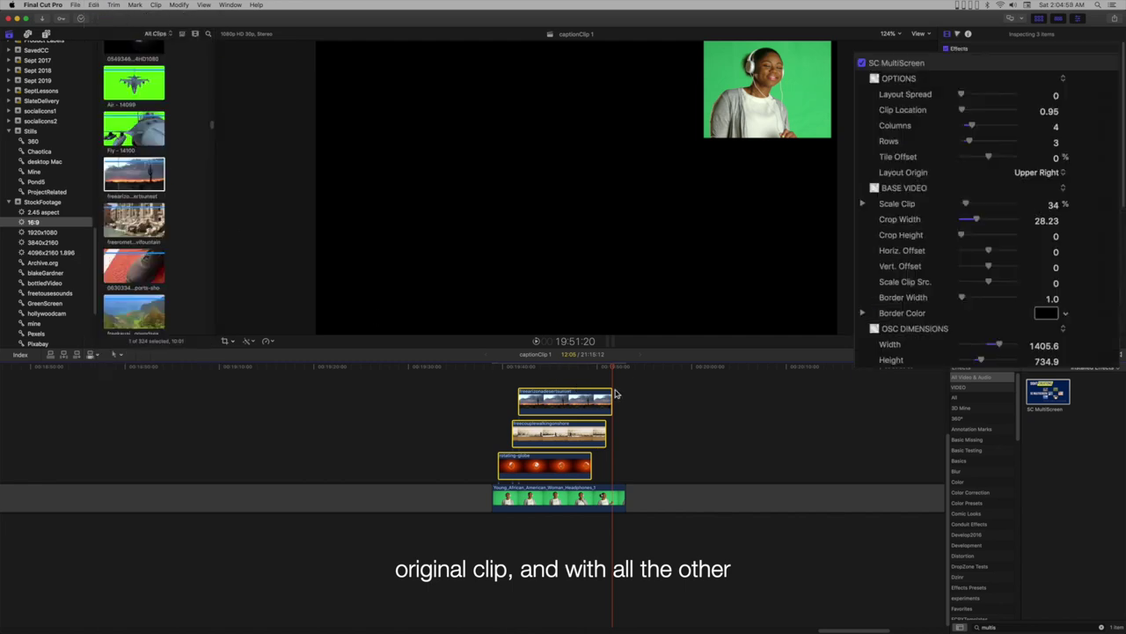
Step: Set the rotating-globe clip's Clip Location to about 5.81 so it sits beside the headphones tile
left_click_drag(617, 373, 504, 370)
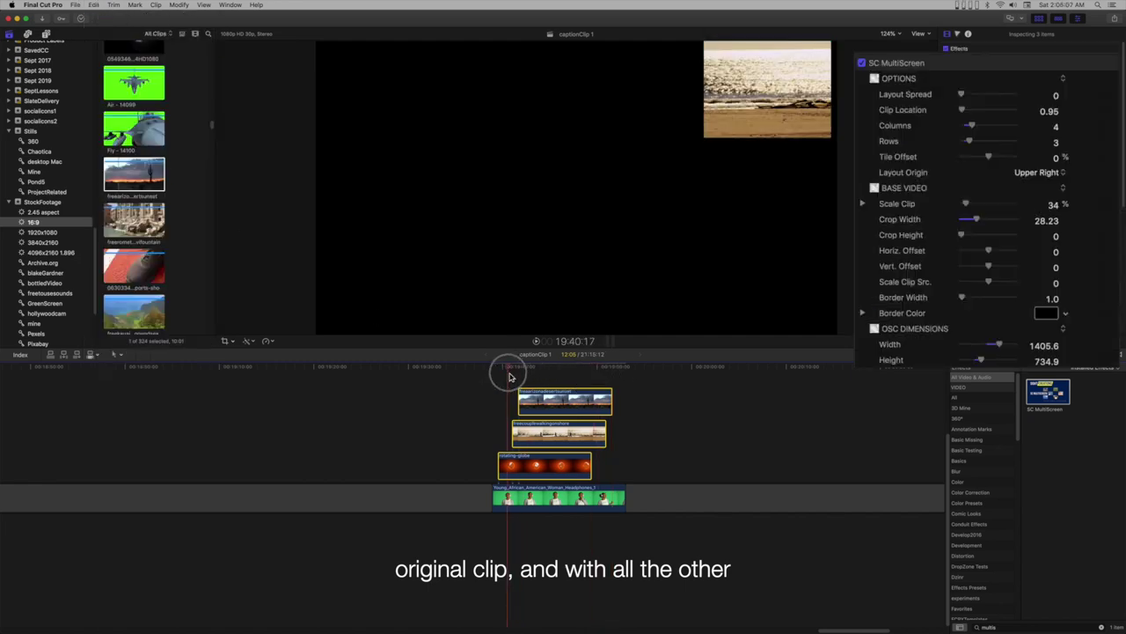
left_click(504, 498)
left_click(515, 466)
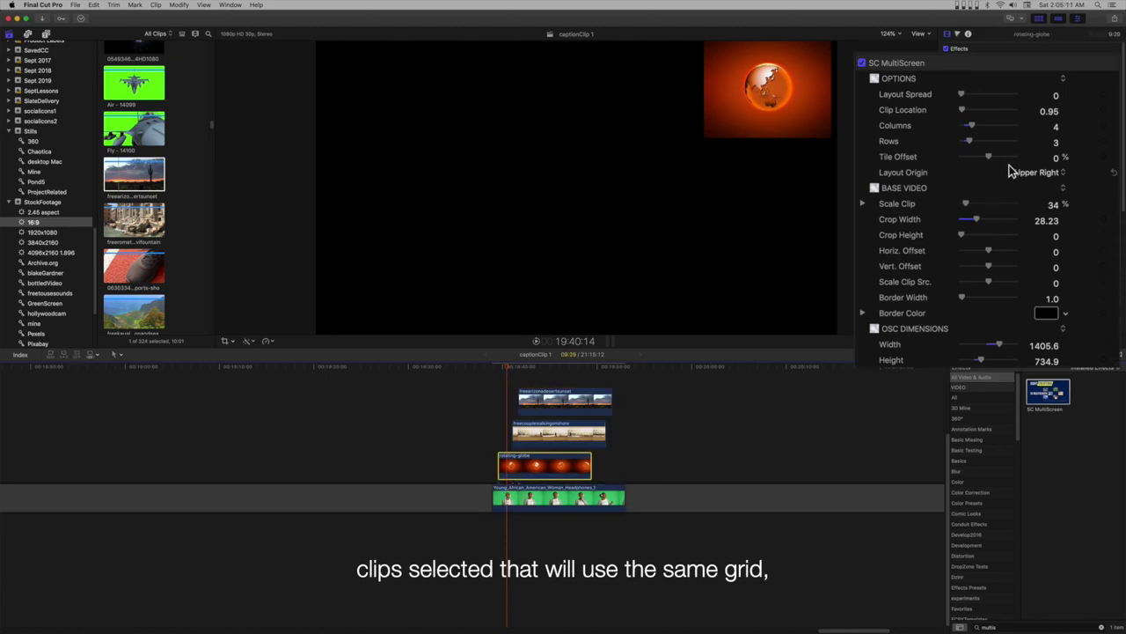
left_click_drag(962, 109, 968, 114)
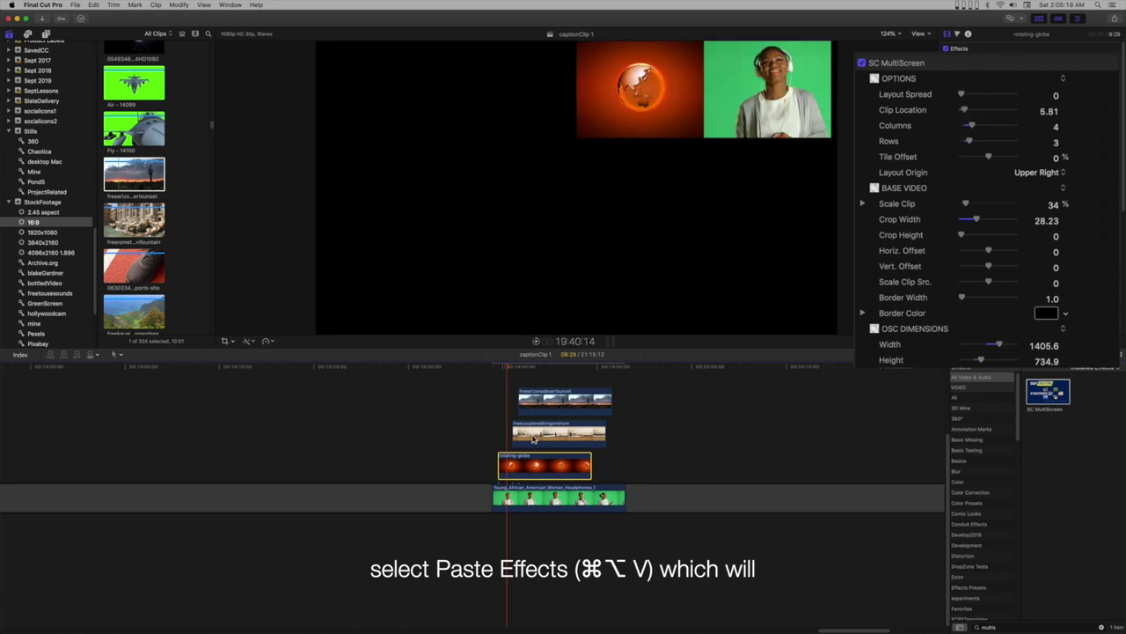
Step: Set the beach clip's Clip Location to about 34.19 to place it directly below the headphones tile
left_click(515, 365)
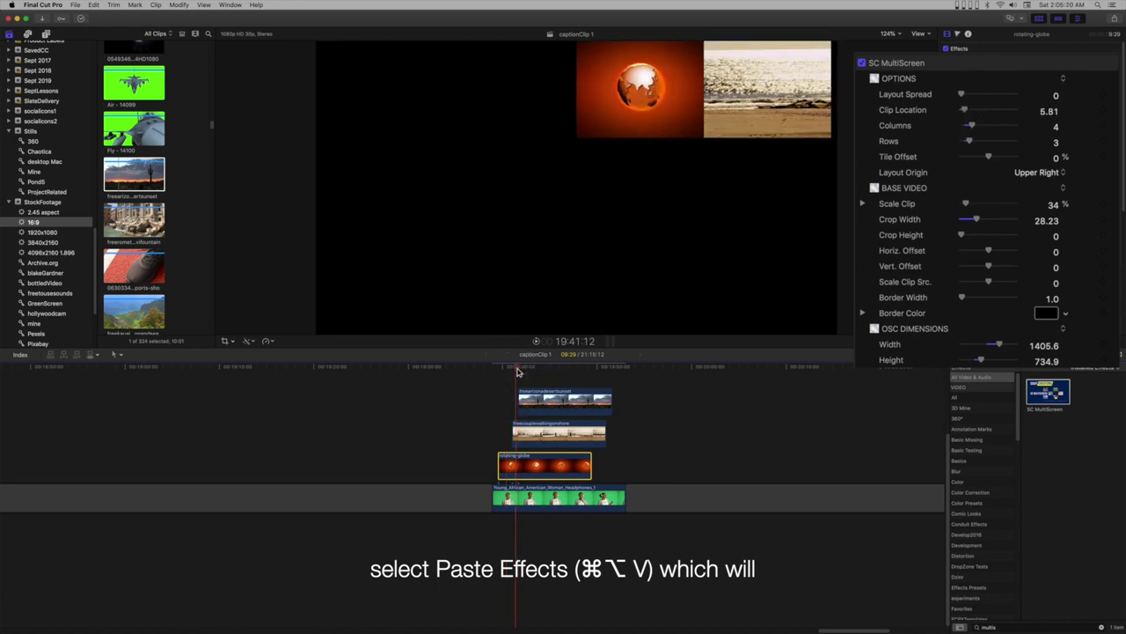
left_click(514, 434)
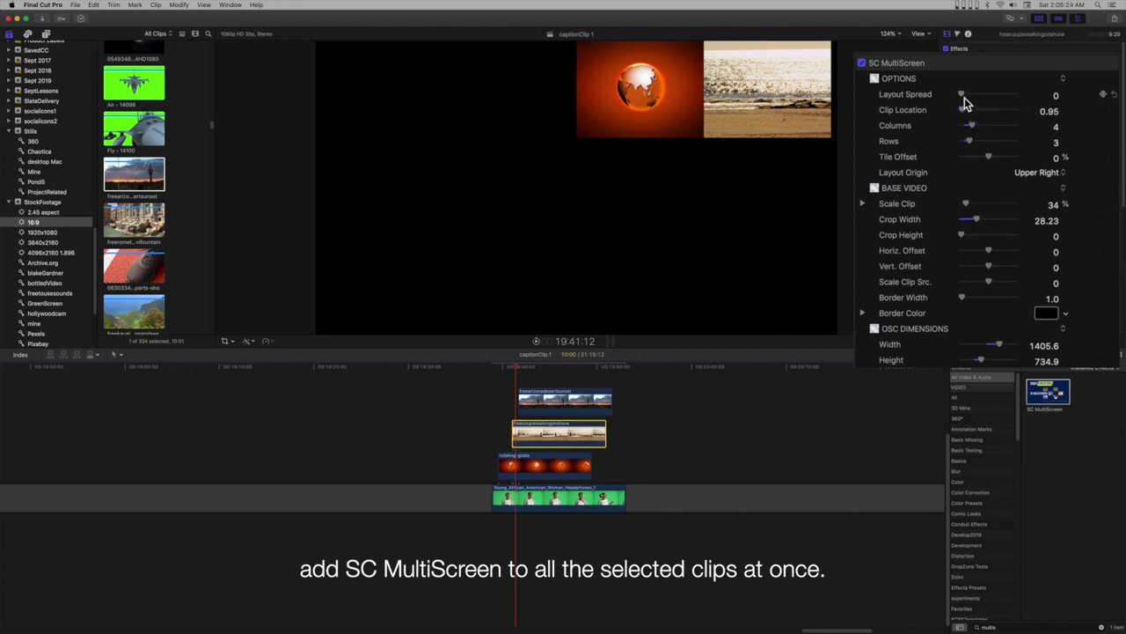
left_click_drag(964, 112, 982, 115)
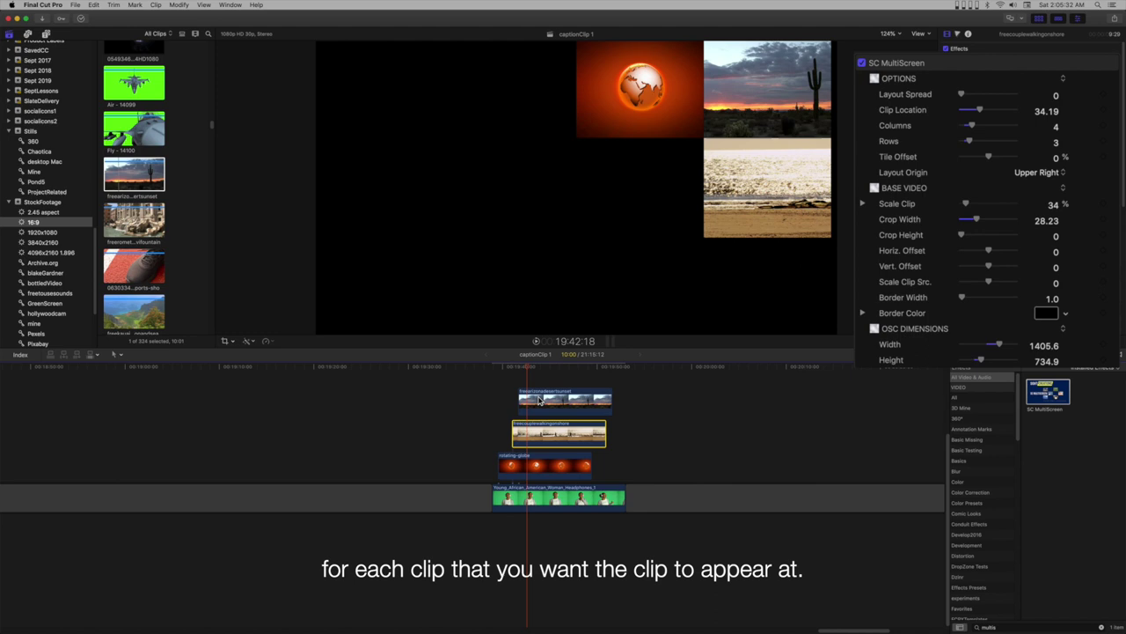
Step: Set the desert sunset clip's Clip Location to about 43.64 to place it below the globe tile
left_click(540, 400)
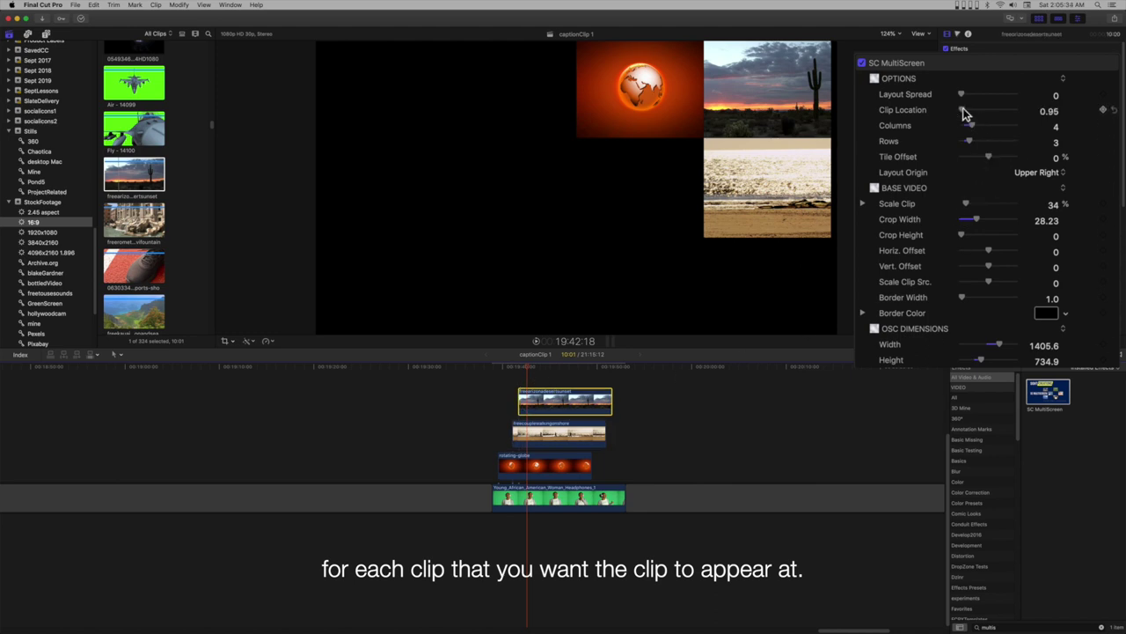
mouse_move(963, 112)
left_mouse_down()
mouse_move(995, 117)
mouse_move(986, 113)
left_mouse_up()
left_click(531, 370)
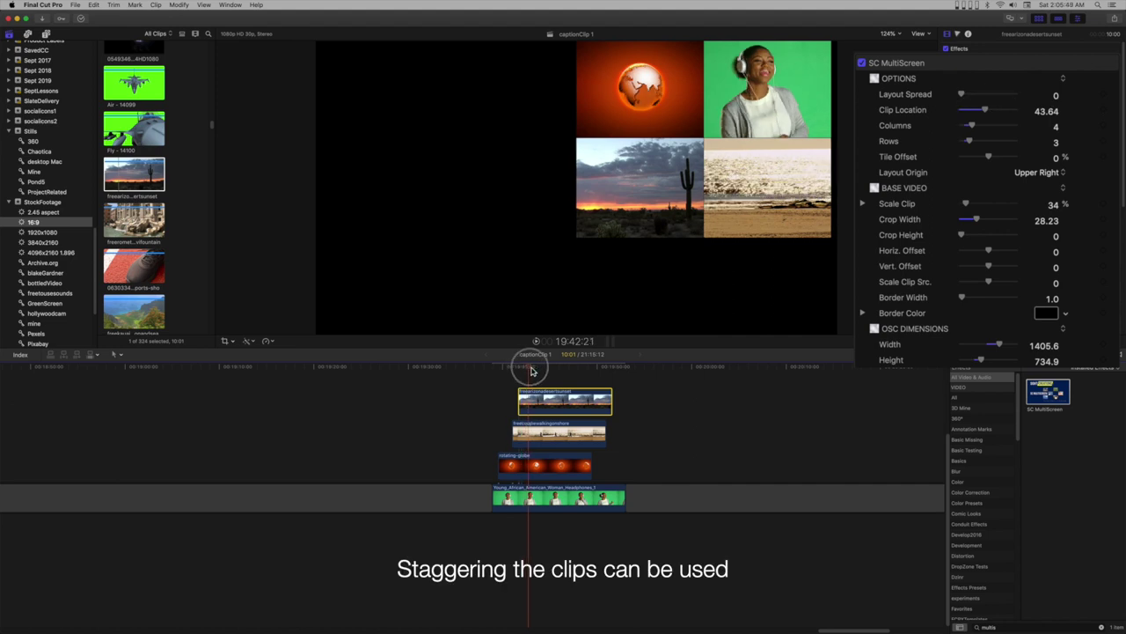
Step: Animate the beach clip's Horiz. Offset so the walking couple stays framed within its tile
left_click_drag(531, 371, 555, 374)
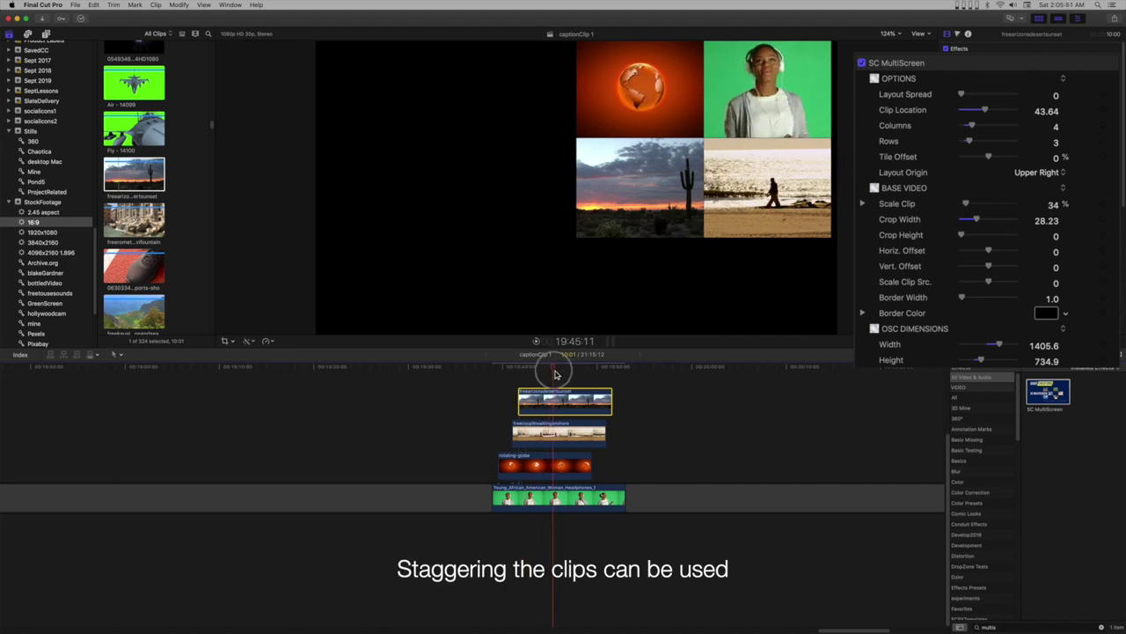
left_click(545, 435)
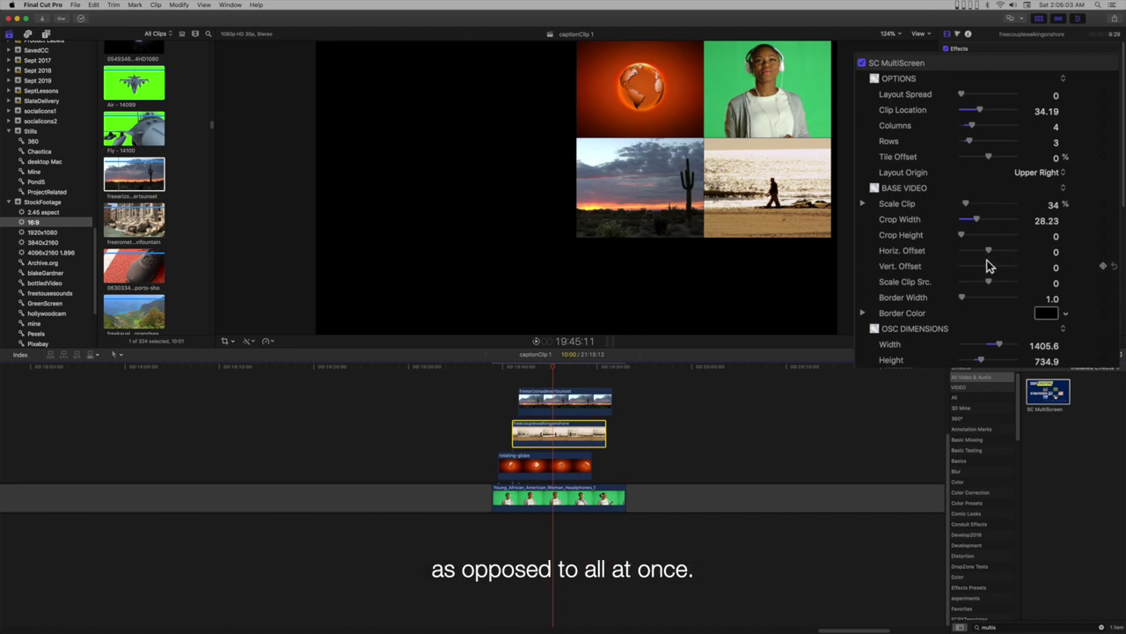
left_click_drag(991, 252, 983, 257)
left_click_drag(984, 257, 989, 251)
Step: Set the desert sunset clip's Horiz. Offset to about -14.14 so the cactus sits nearer the middle of its tile
left_click(583, 398)
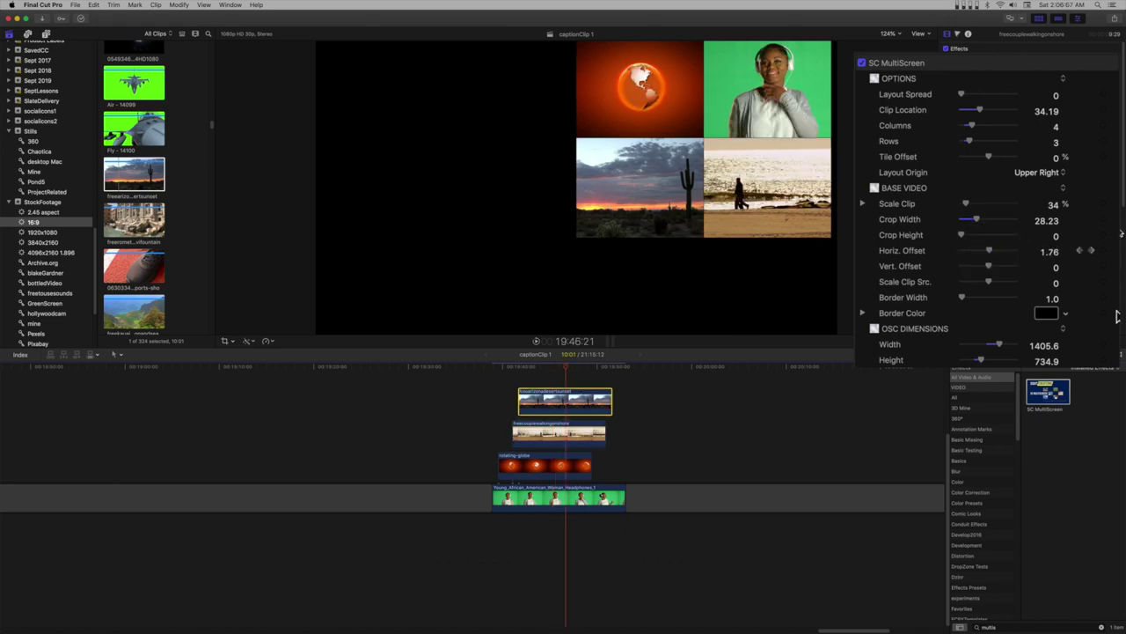
left_click(987, 258)
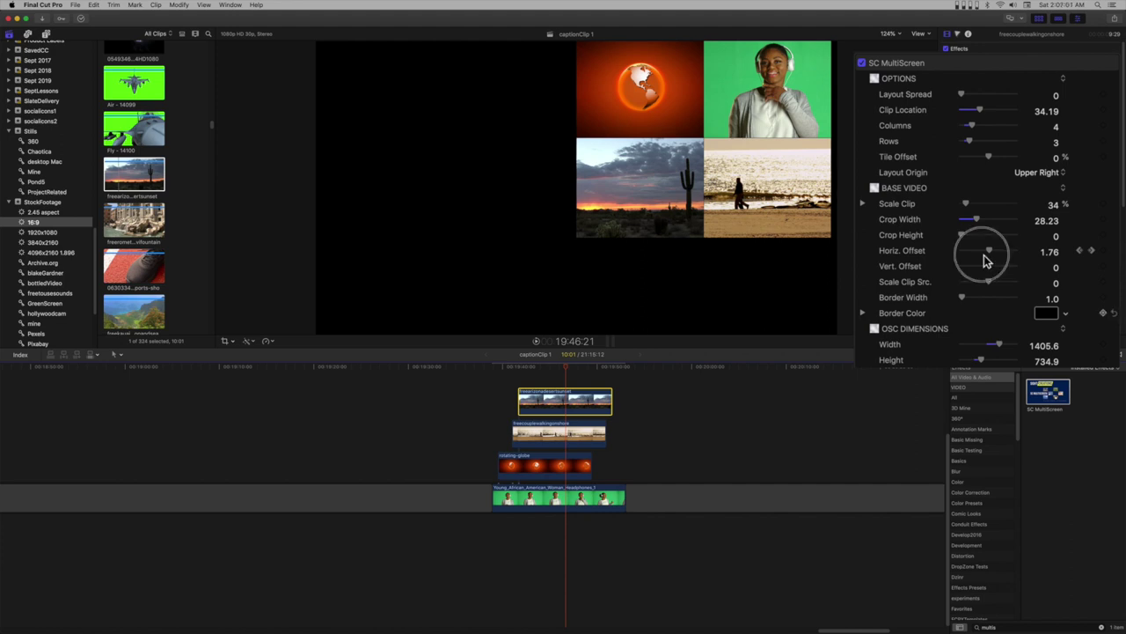
left_click_drag(985, 260, 986, 253)
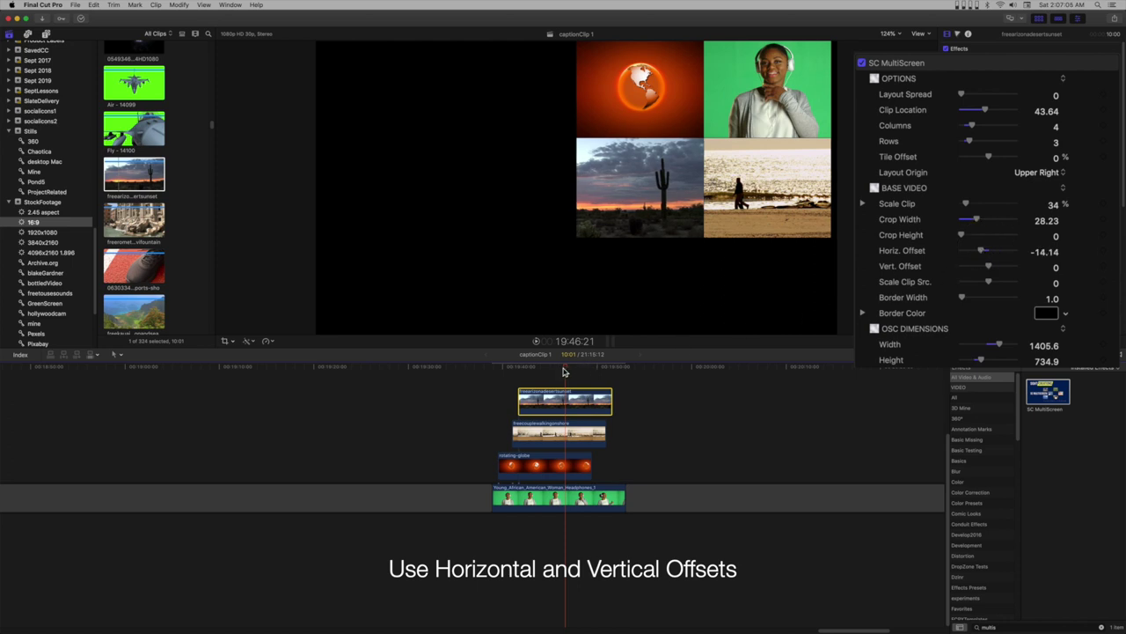
left_click_drag(567, 370, 563, 370)
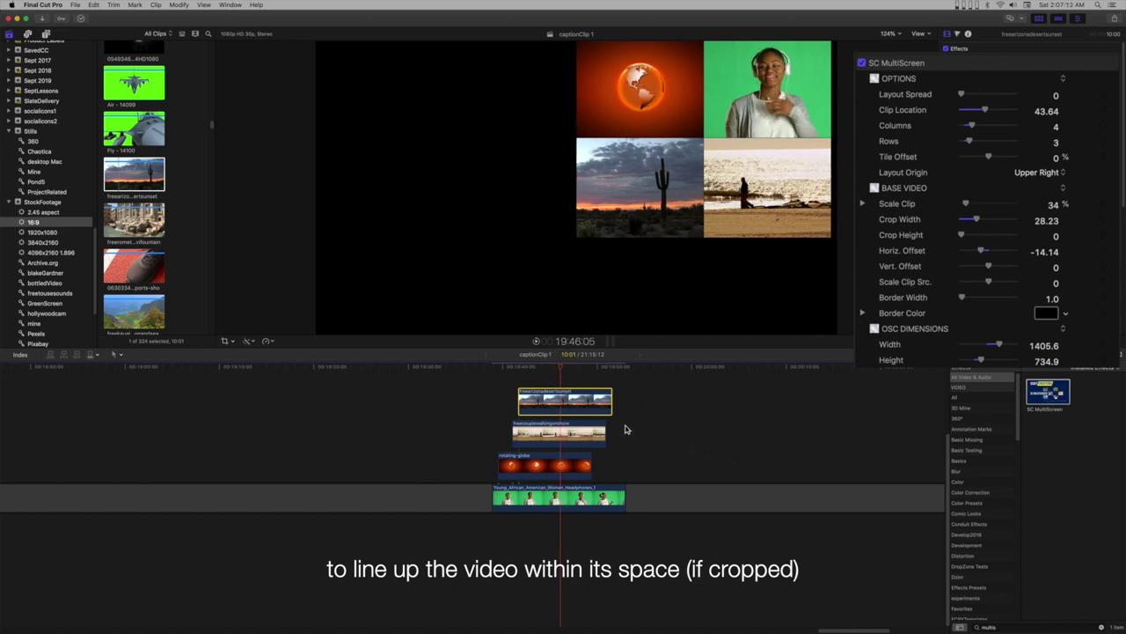
Step: Align the starts of the globe, beach and desert sunset clips with the start of the headphones clip
scroll(654, 437, "up", 5)
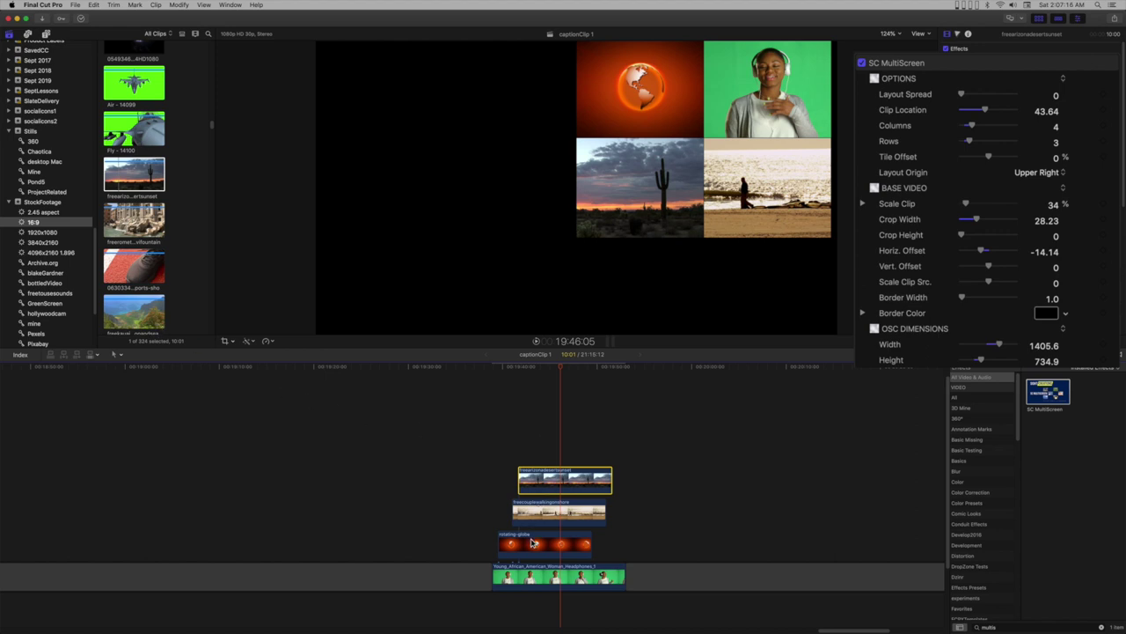
left_click_drag(533, 543, 530, 482)
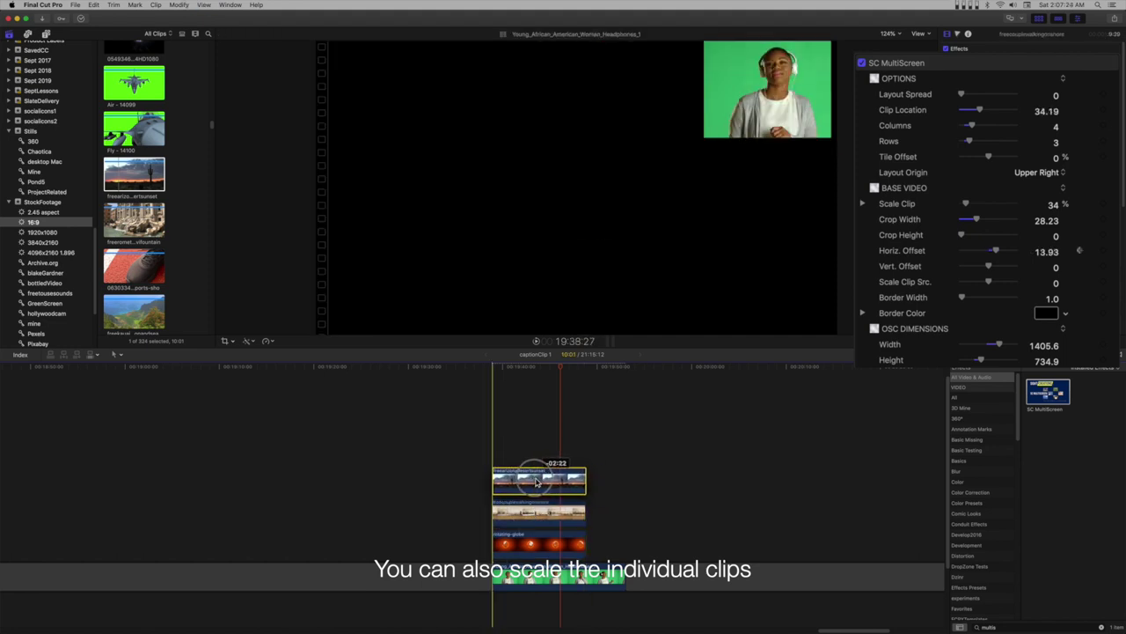
left_click(504, 377)
left_click_drag(504, 376, 535, 388)
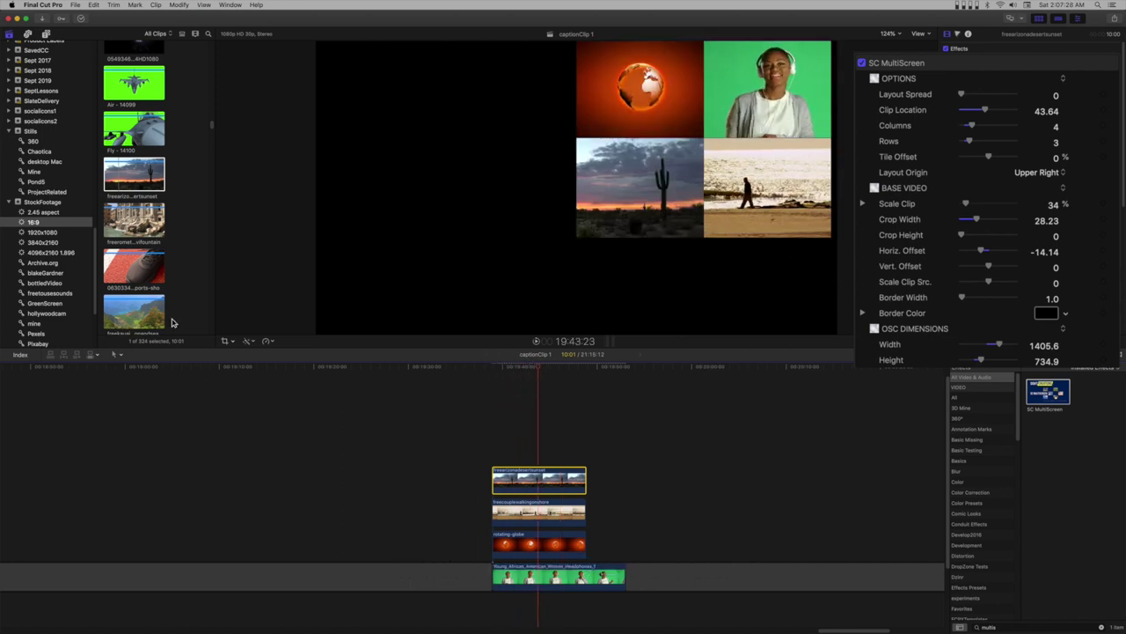
Step: Connect the Kauai canyon clip above the desert sunset clip, aligned to the stack's start, and apply SC MultiScreen to it
left_click(138, 316)
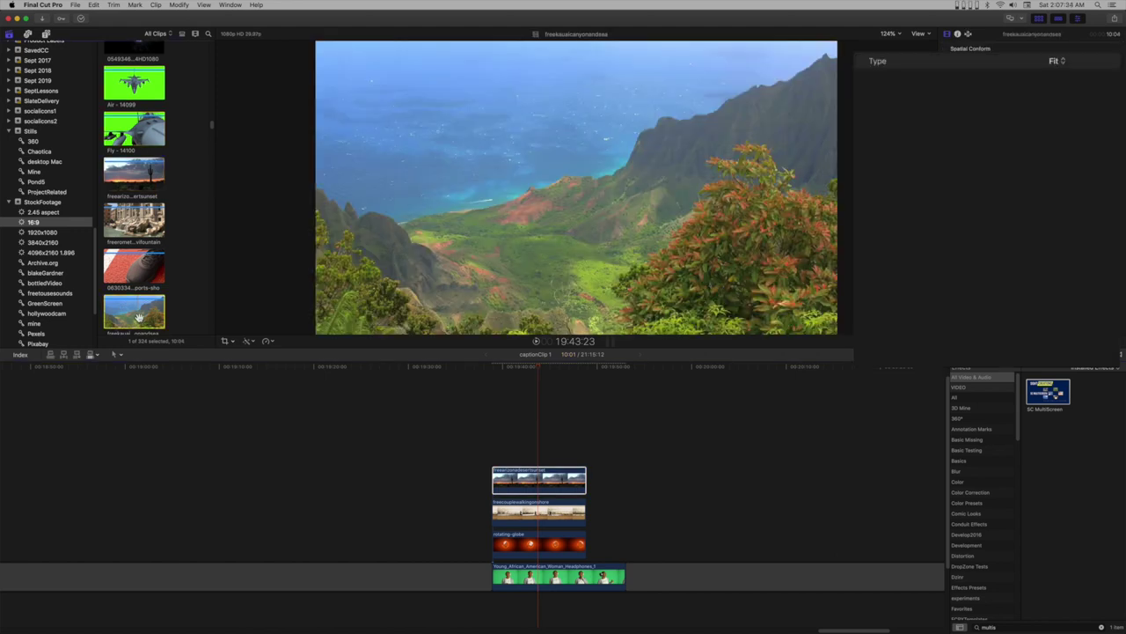
left_click_drag(138, 317, 570, 451)
left_click(537, 366)
left_click(1033, 398)
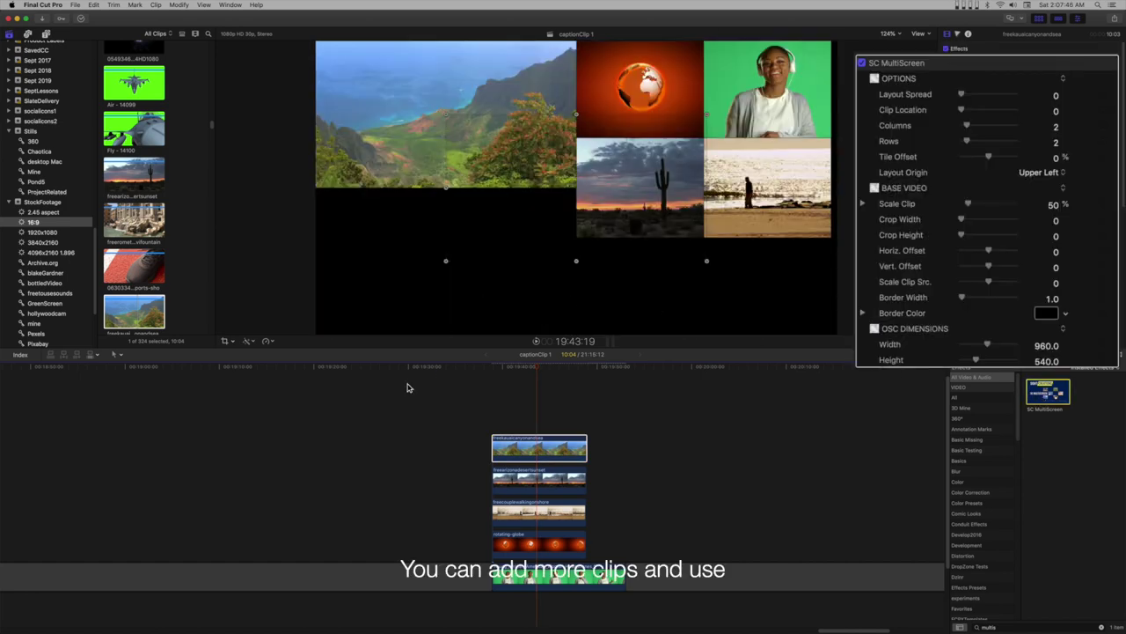
Step: Connect the poppy flowers clip above the canyon clip, aligned to the stack's start, and apply SC MultiScreen to it
scroll(185, 288, "down", 5)
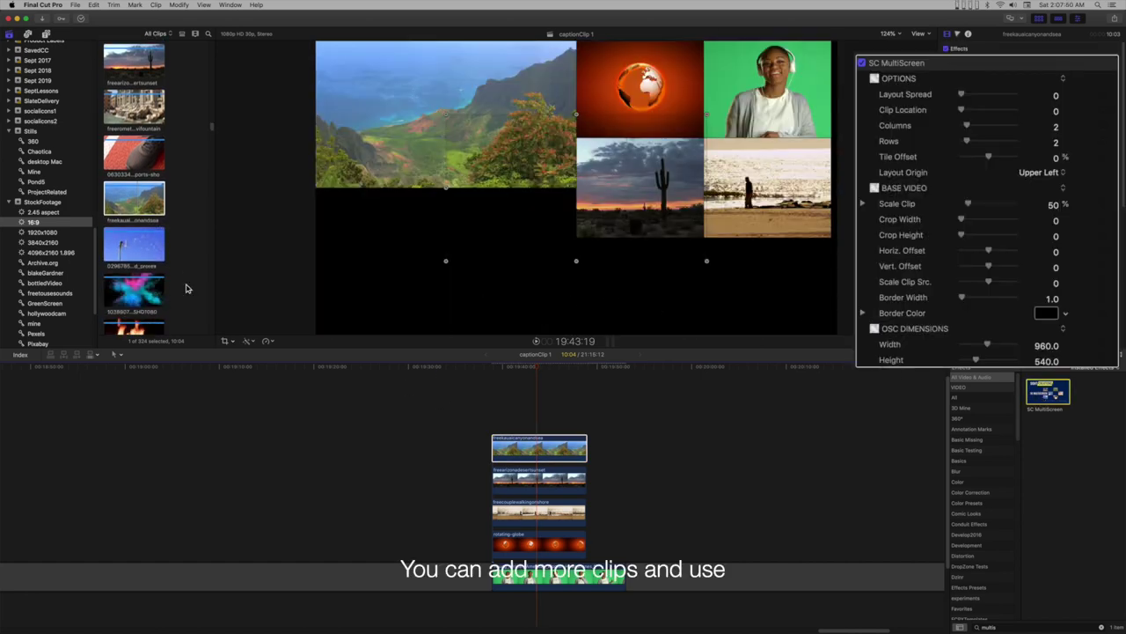
scroll(185, 288, "down", 2)
left_click(129, 222)
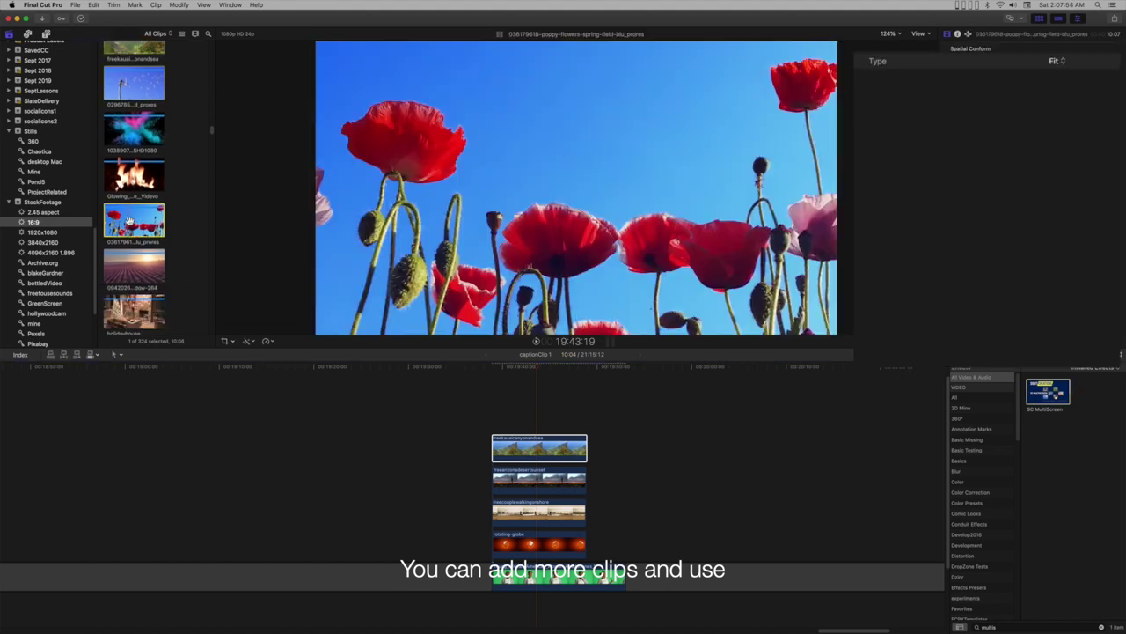
left_click_drag(129, 222, 536, 415)
double_click(1066, 392)
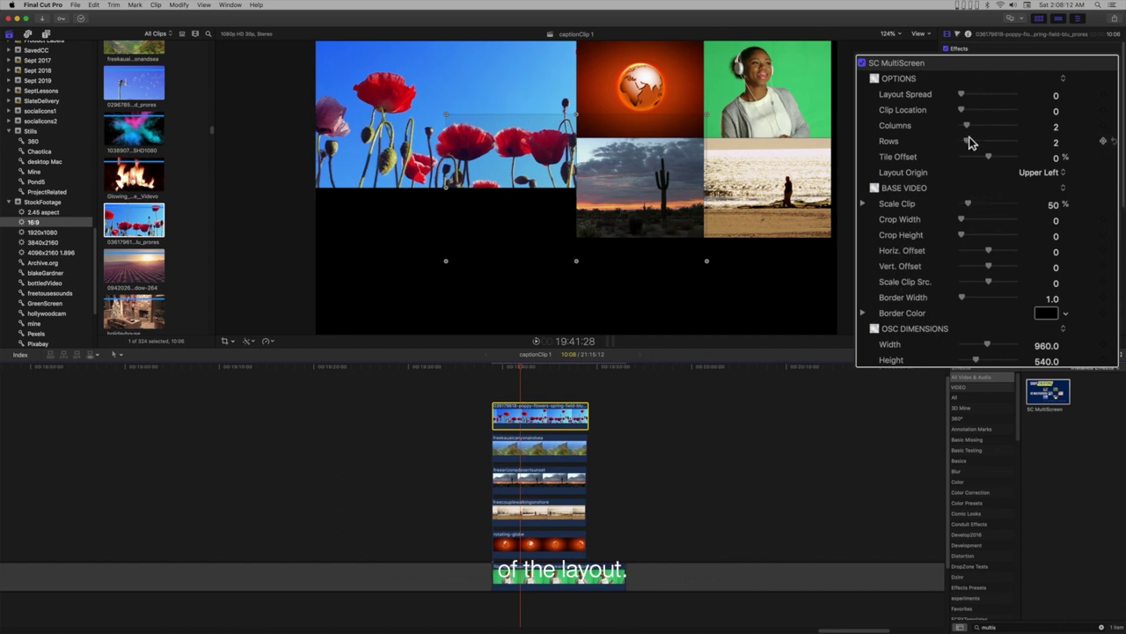
Step: Place the poppy clip as a strip below the canyon tile with Rows 4, Clip Location 49.47, Crop Height 65.69 and Vert. Offset 19.46
left_click_drag(968, 140, 968, 146)
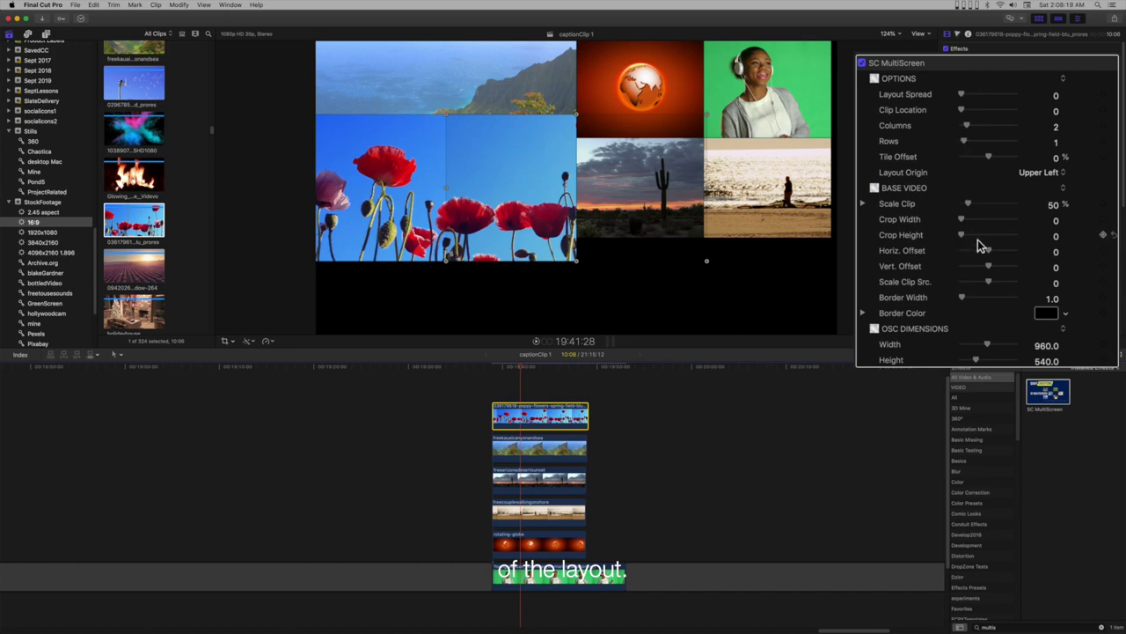
left_click_drag(968, 244, 999, 245)
left_click_drag(965, 142, 988, 110)
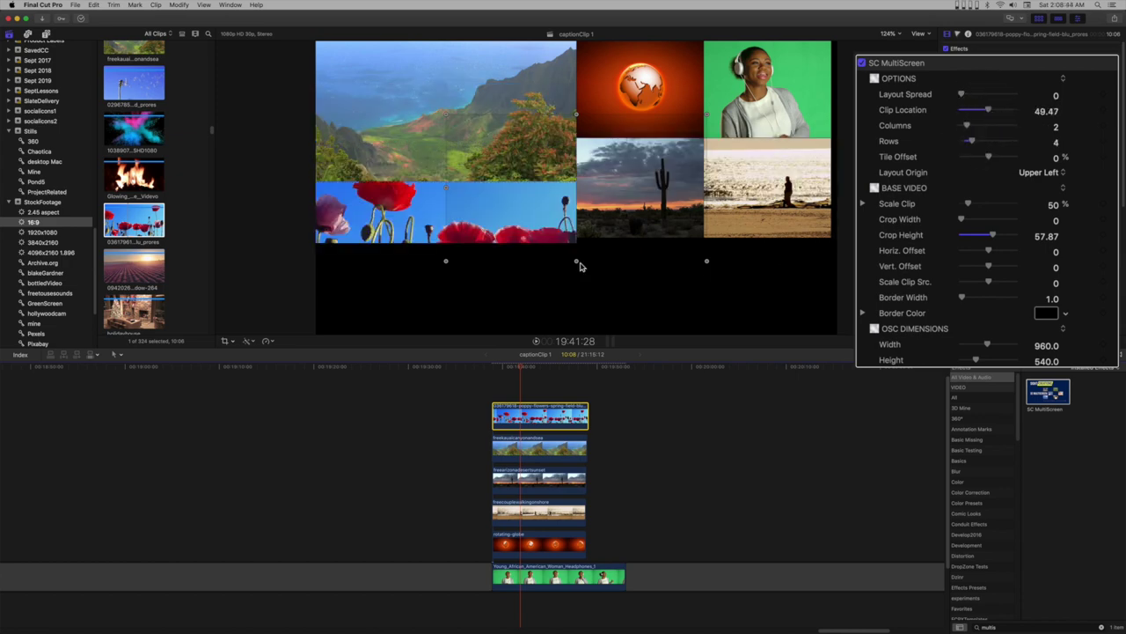
left_click_drag(994, 236, 998, 264)
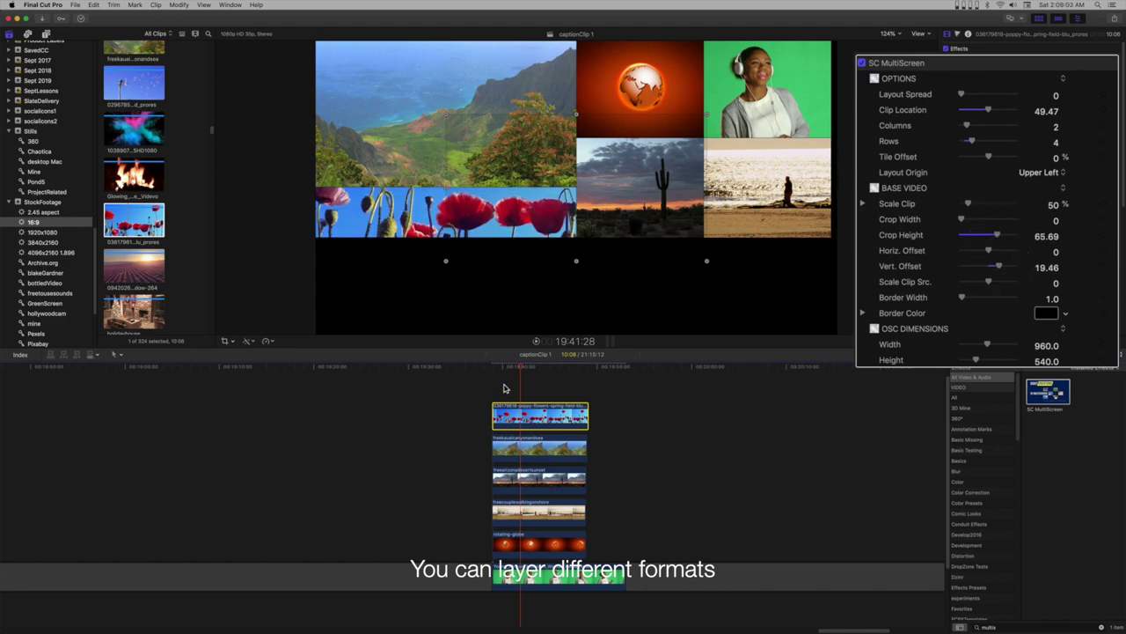
left_click_drag(502, 373, 556, 385)
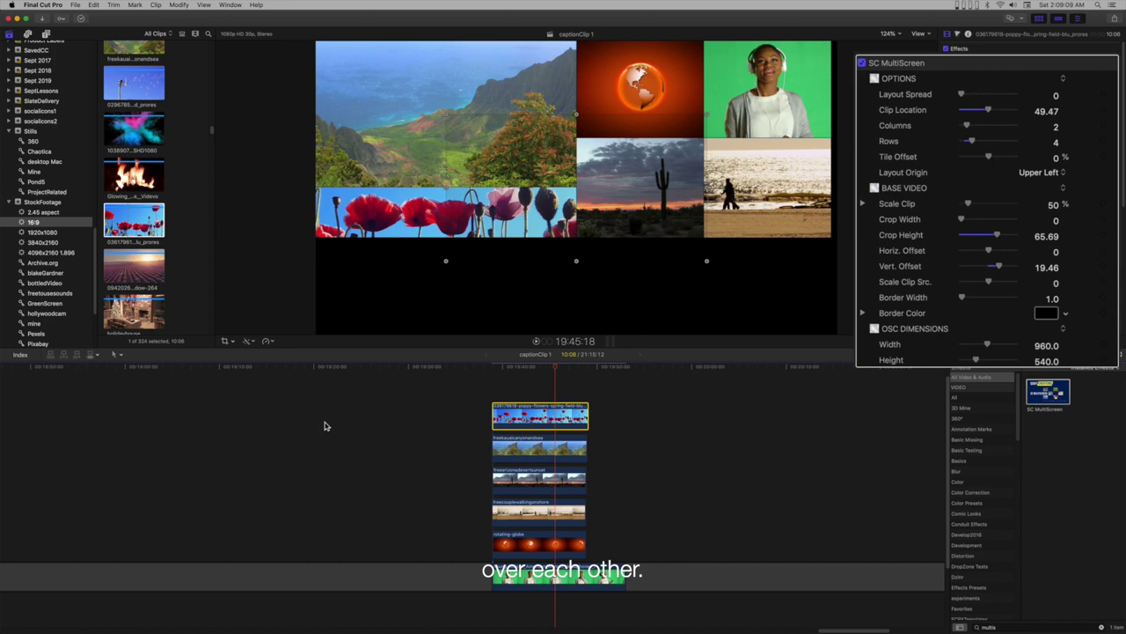
Step: Connect the foottraffic clip above the poppy clip, aligned to the stack's start, and apply SC MultiScreen to it
scroll(151, 302, "down", 5)
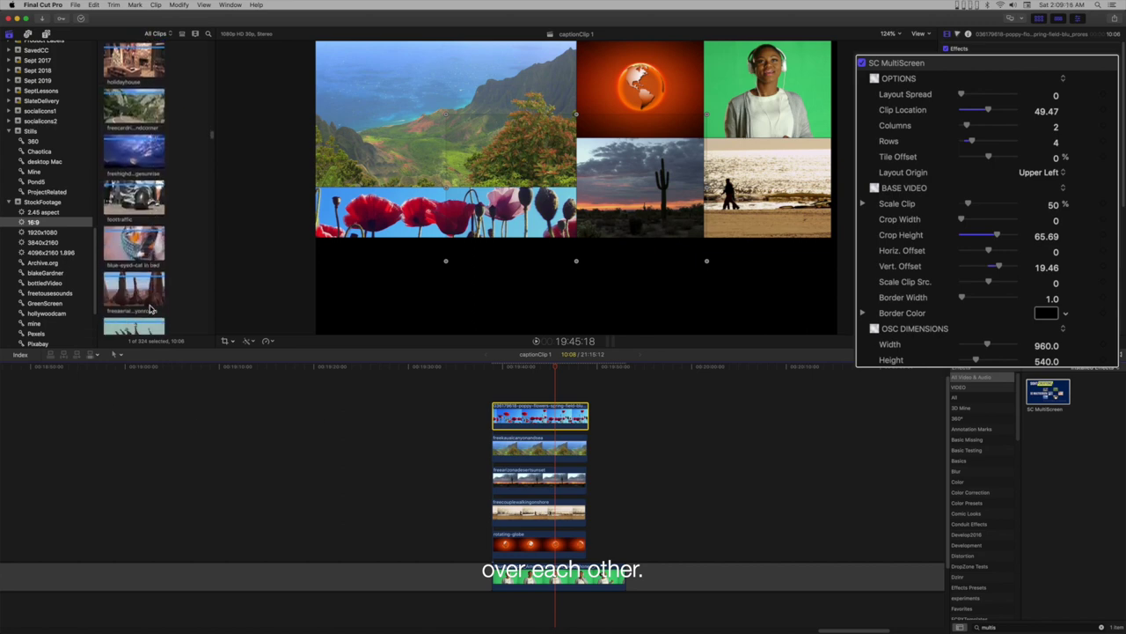
left_click(133, 201)
left_click_drag(133, 201, 533, 382)
left_click_drag(1047, 392, 582, 374)
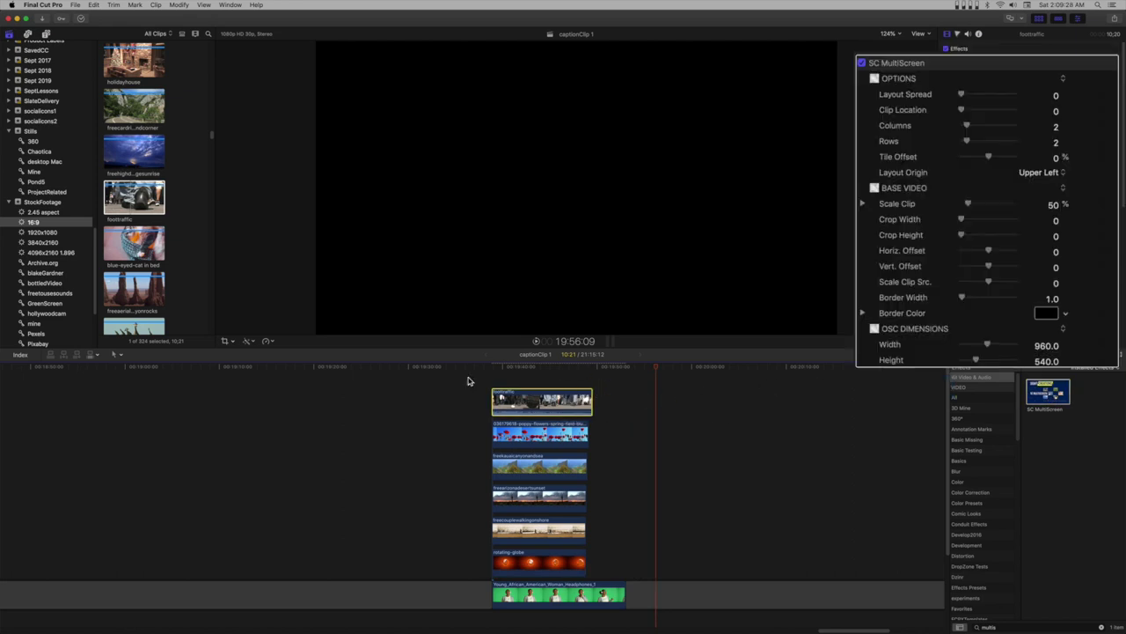
left_click(546, 368)
Step: Set the foottraffic clip's Layout Origin to Lower Left, Rows to 7, Clip Location to 1.5, Crop Height to 32.39 and OSC Height to 728
left_click(1043, 172)
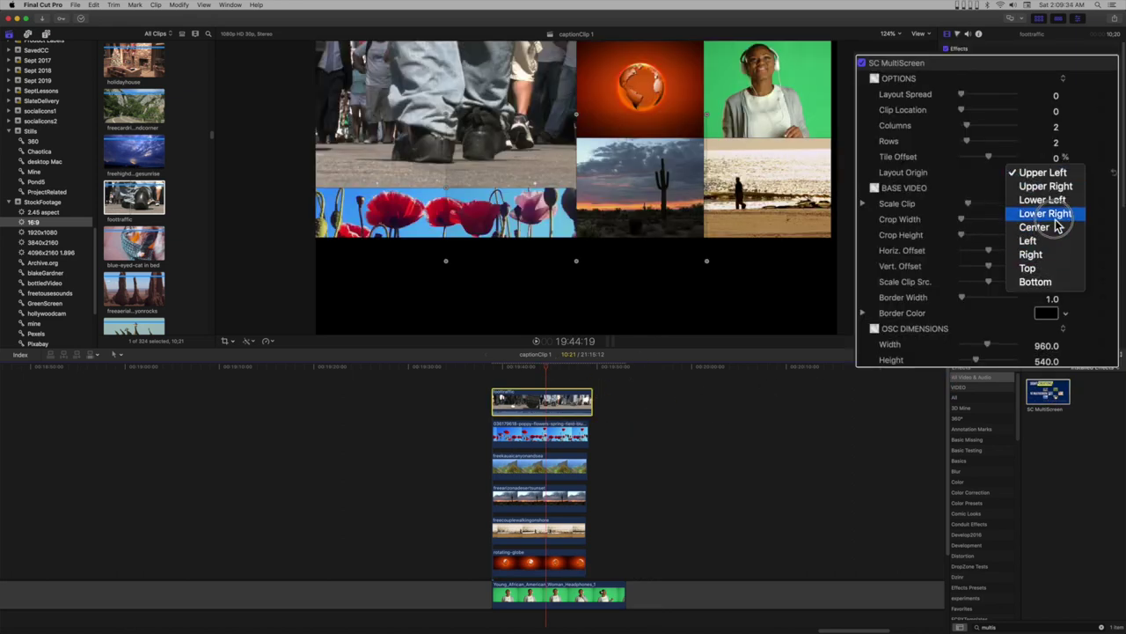
left_click(1055, 200)
mouse_move(968, 110)
left_mouse_down()
mouse_move(993, 139)
mouse_move(980, 142)
mouse_move(978, 123)
mouse_move(963, 119)
left_mouse_up()
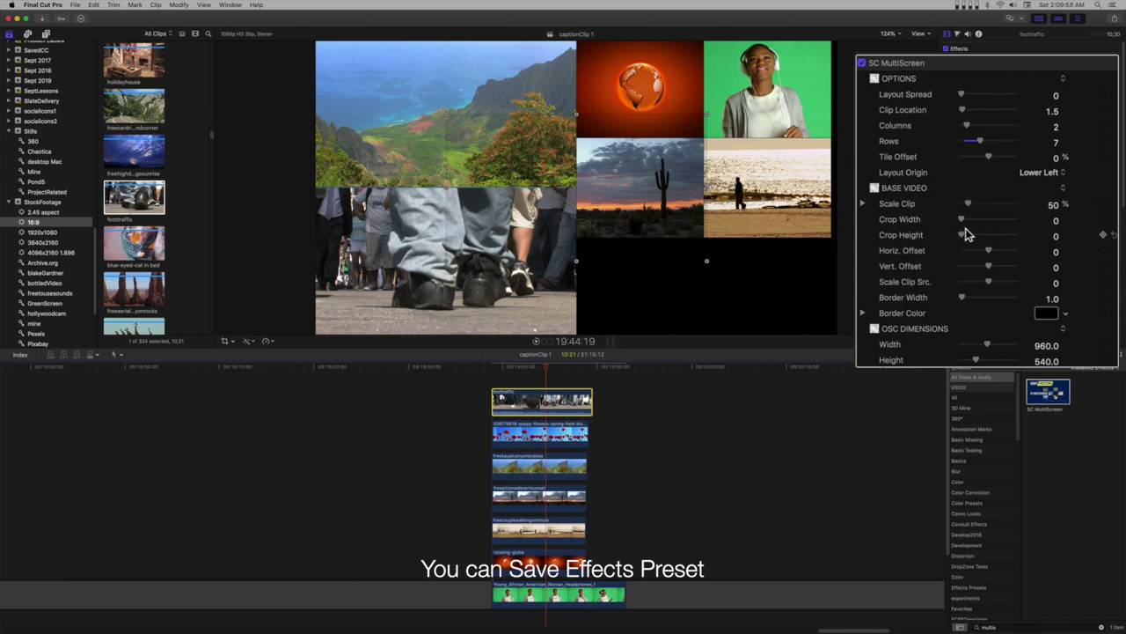
left_click_drag(967, 243, 981, 238)
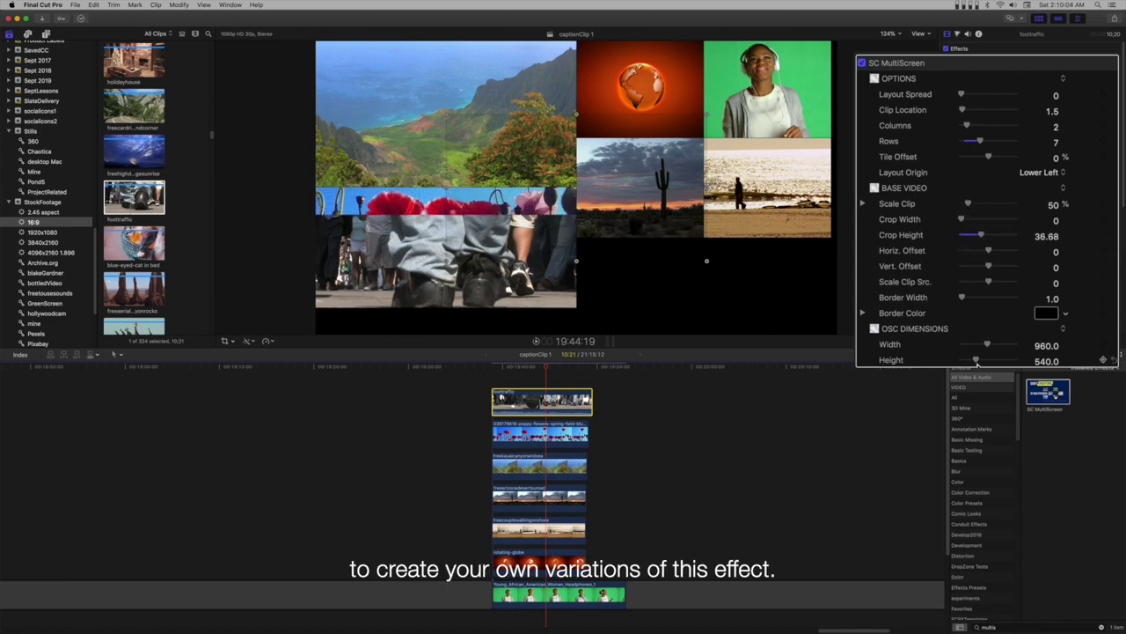
left_click_drag(975, 361, 983, 362)
left_click_drag(981, 236, 986, 244)
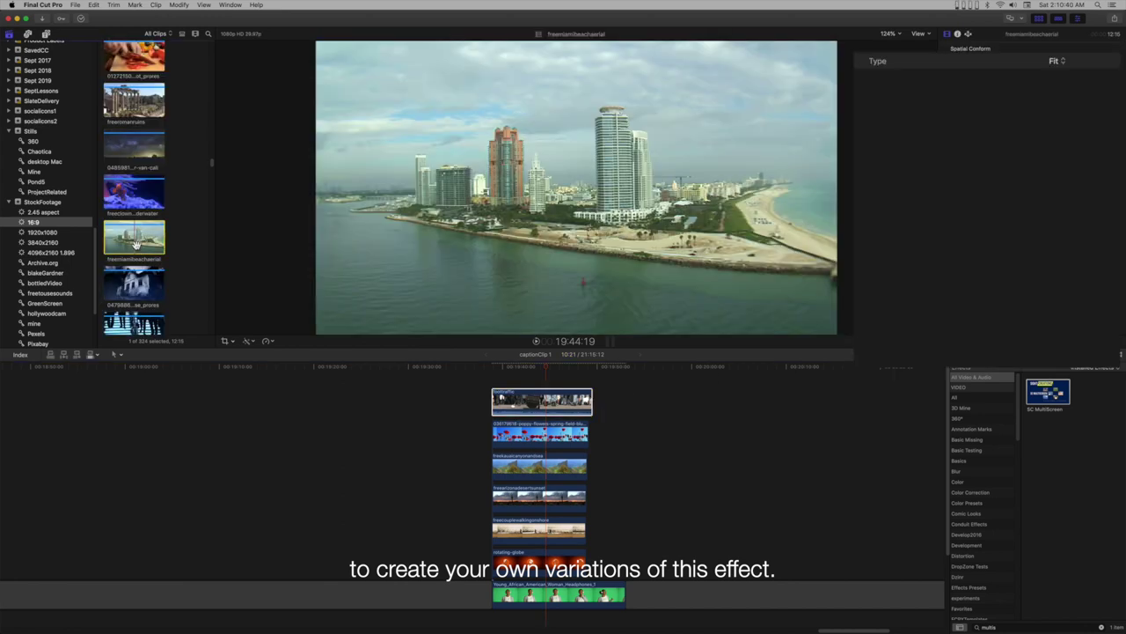
Step: Connect the Miami beach aerial clip at the stack's start and paste the foottraffic clip's SC MultiScreen effect onto it
key("cmd+4")
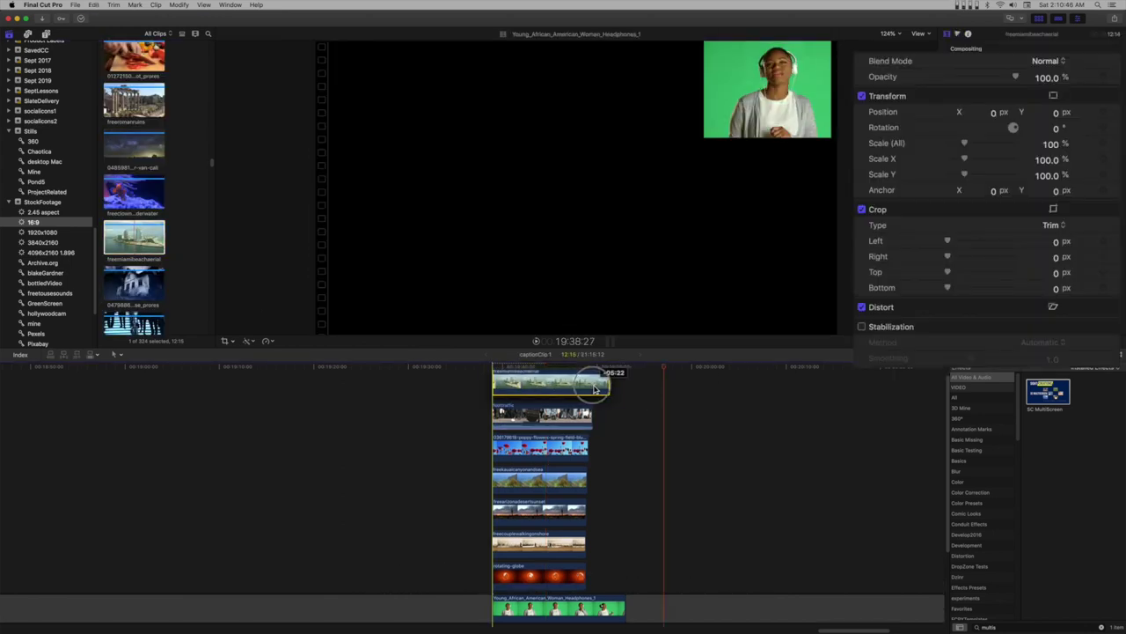
left_click(542, 414)
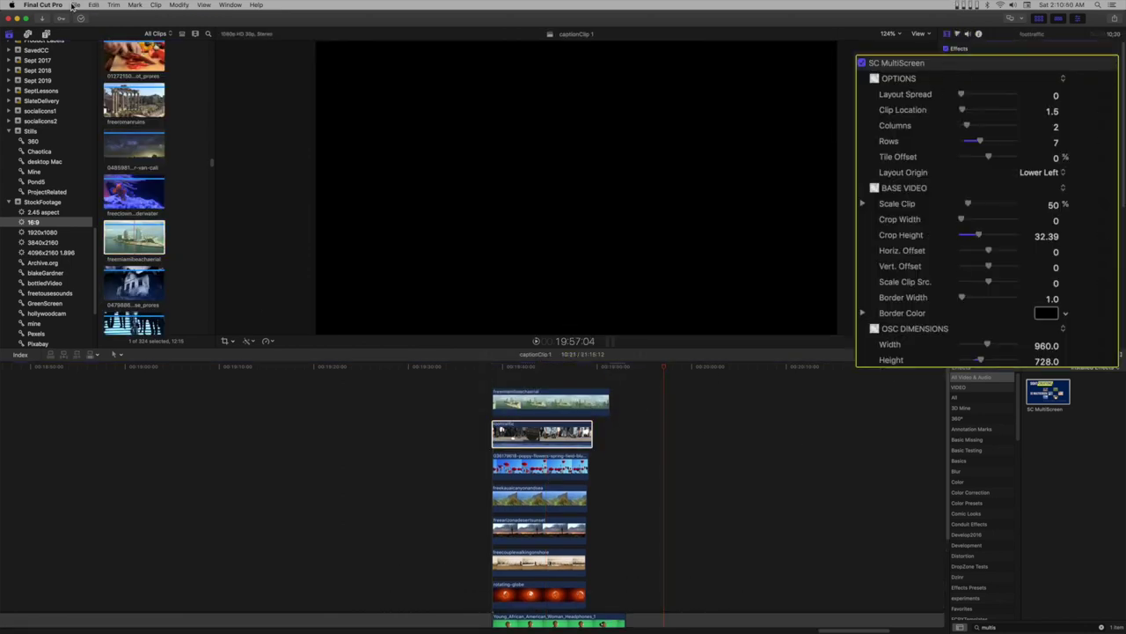
left_click(93, 5)
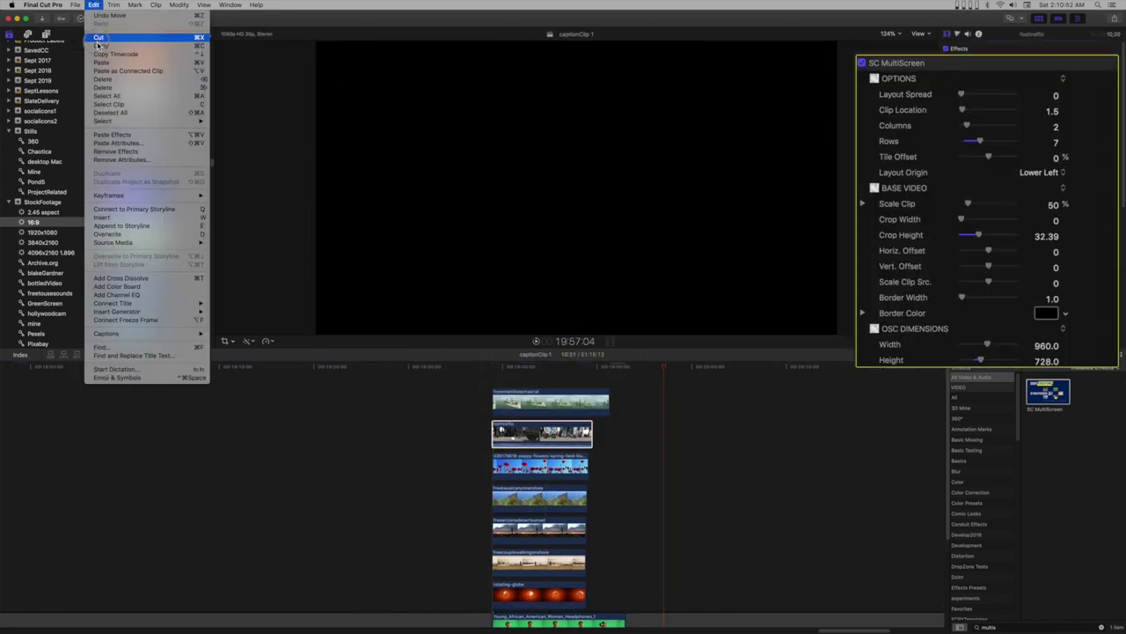
left_click(580, 400)
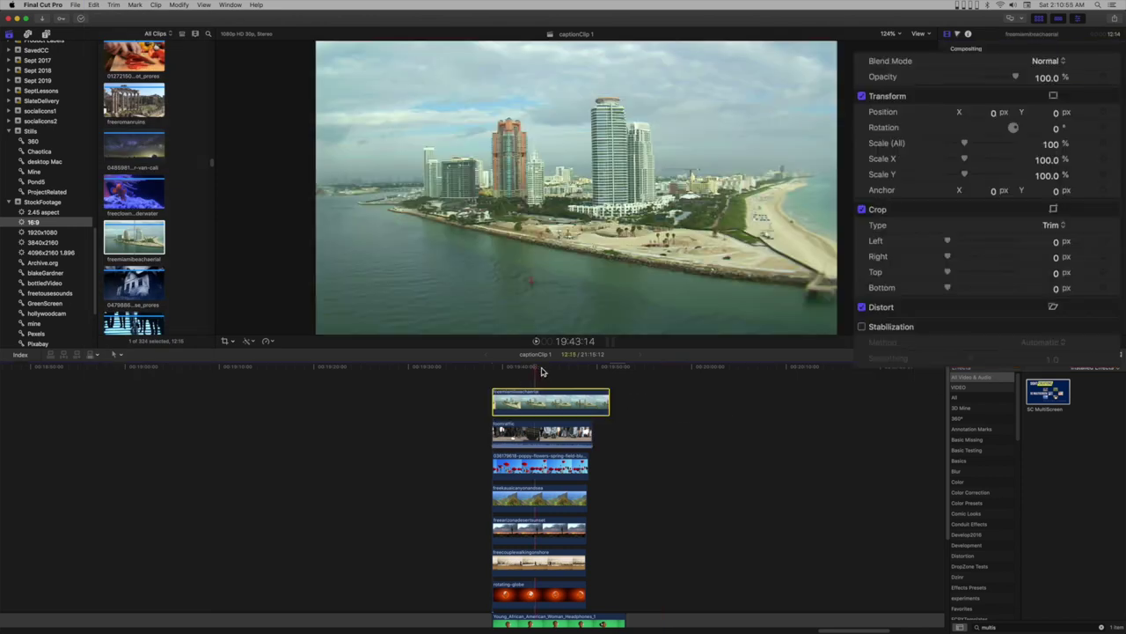
left_click(94, 4)
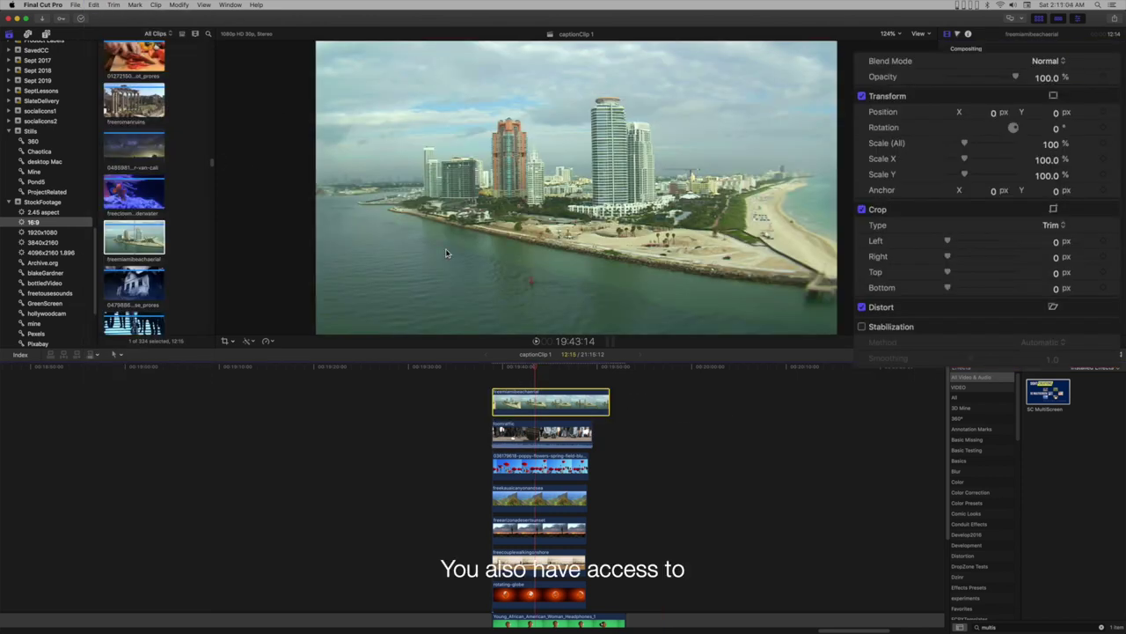
key("super+alt+v")
Step: Set the Miami clip's Layout Origin to Lower Right, Clip Location to 0, OSC Width to 941 and Crop Width to 2.29
left_click(1046, 173)
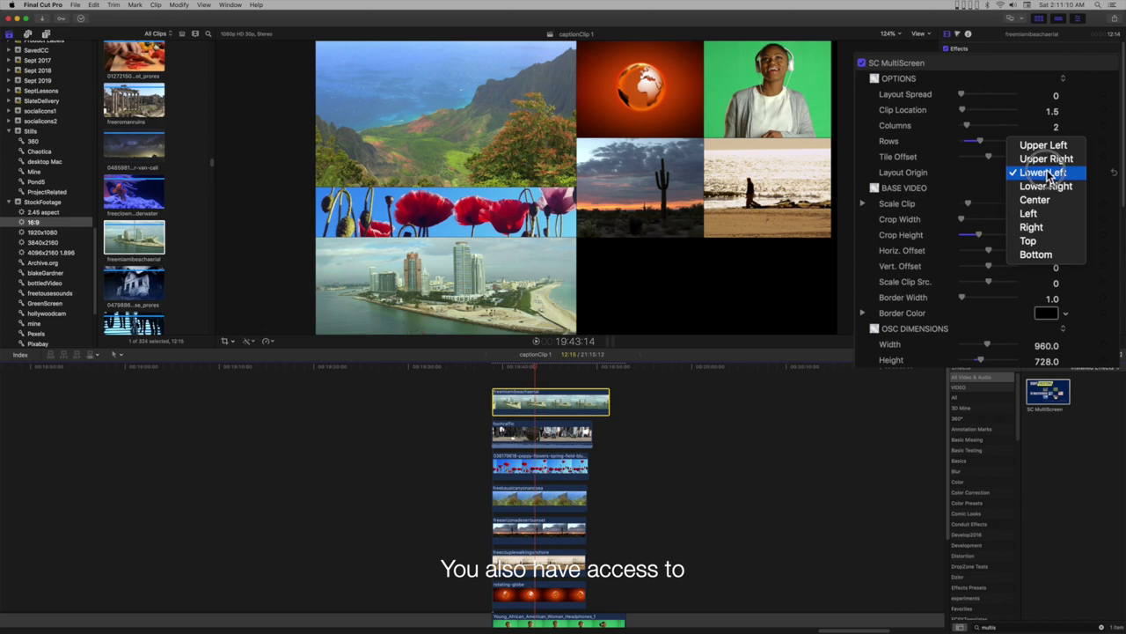
left_click(1048, 189)
left_click_drag(965, 113, 866, 299)
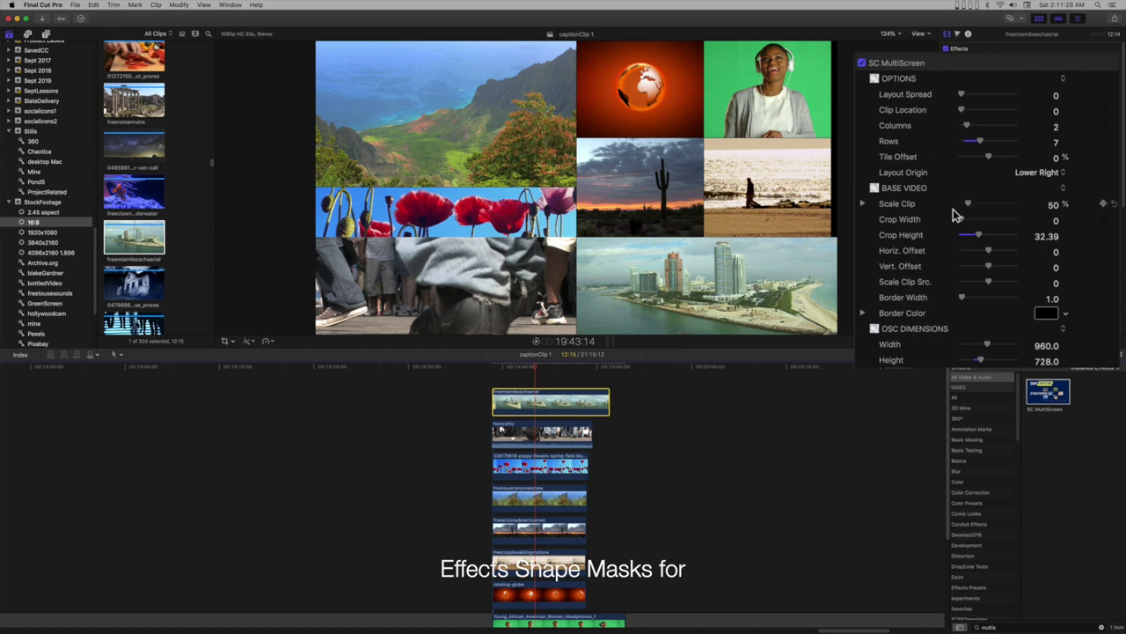
left_click_drag(987, 345, 986, 344)
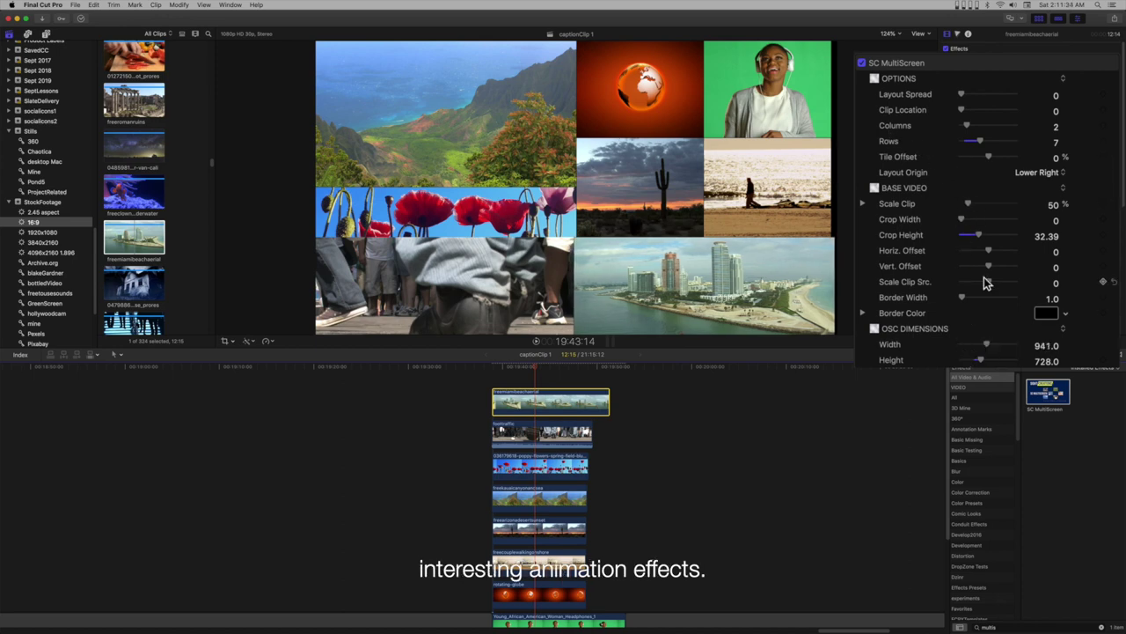
left_click_drag(963, 220, 969, 225)
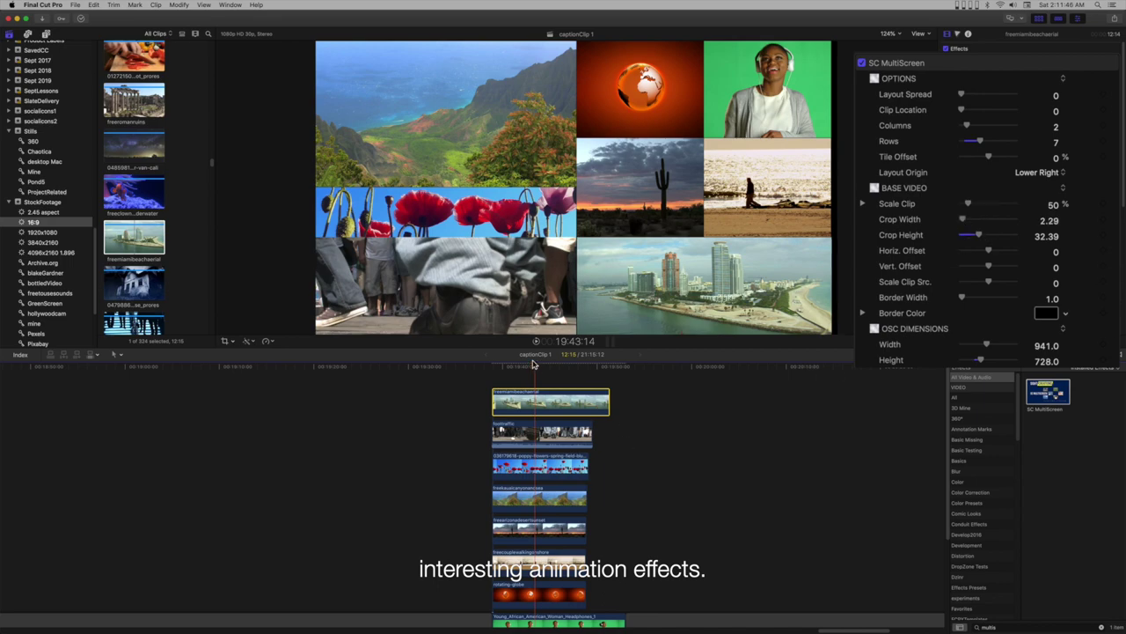
left_click_drag(533, 364, 556, 375)
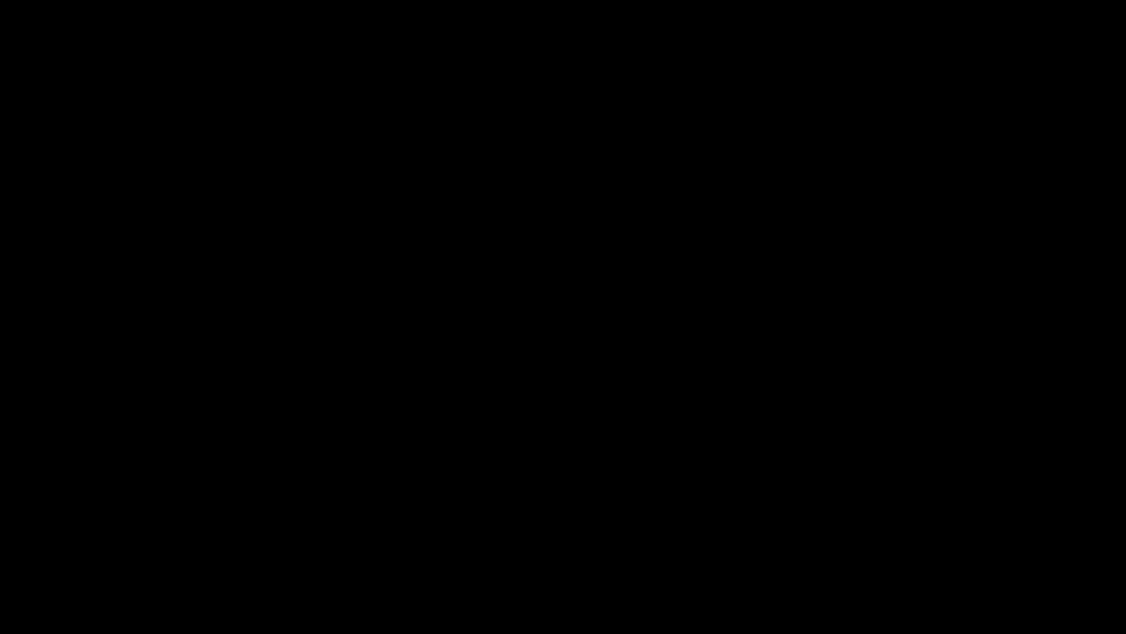